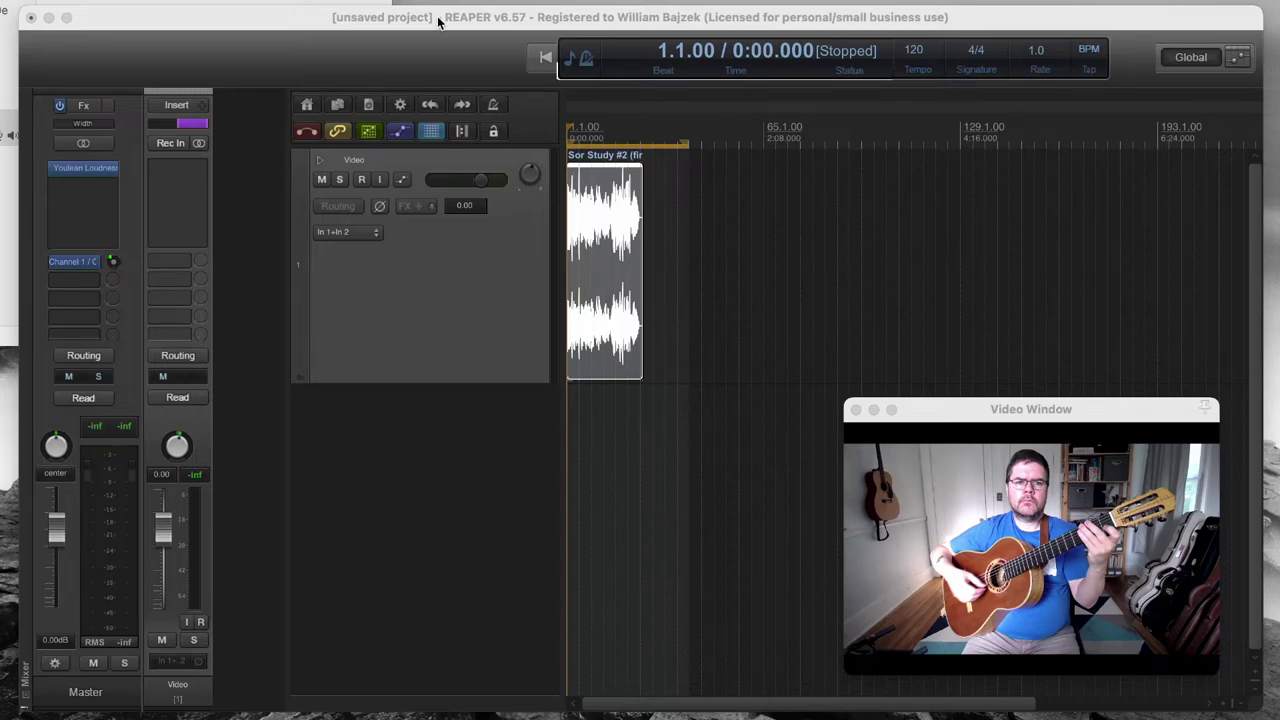
pyautogui.click(437, 16)
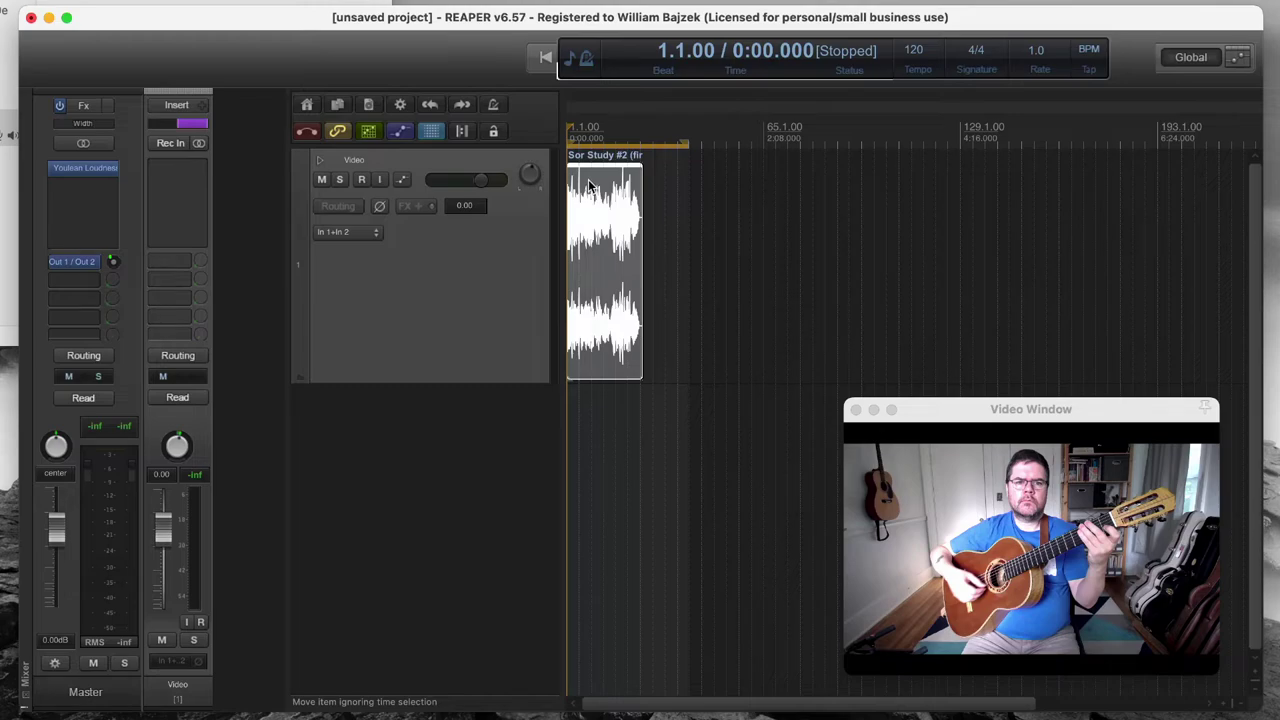
pyautogui.press('space')
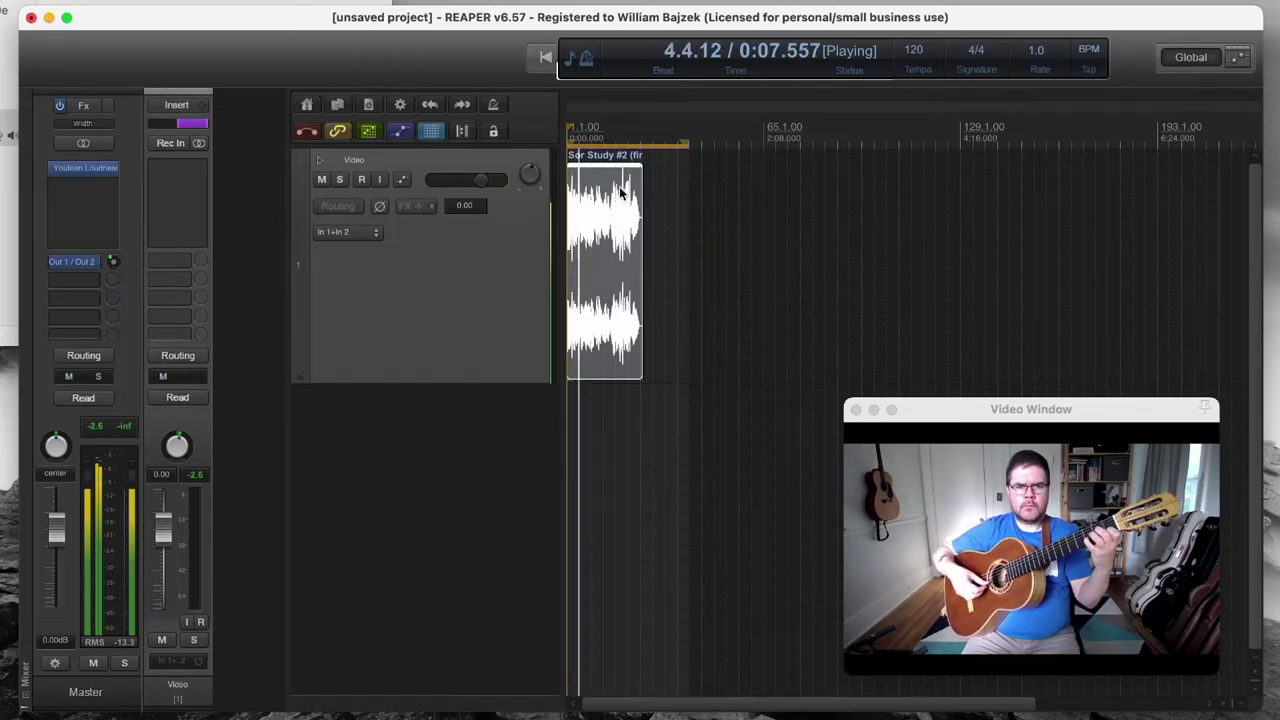
pyautogui.press('space')
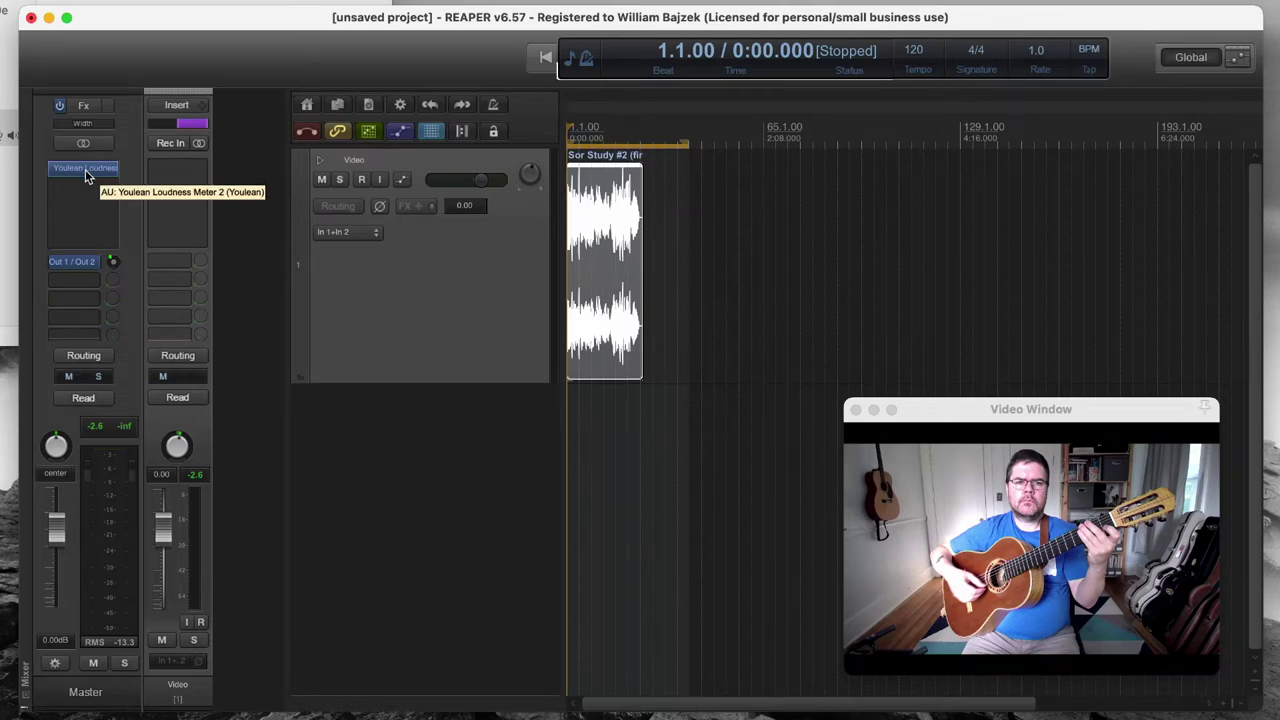
# Open the master's Youlean Loudness Meter 2, load its DEFAULT preset and clear the readings.
pyautogui.click(85, 169)
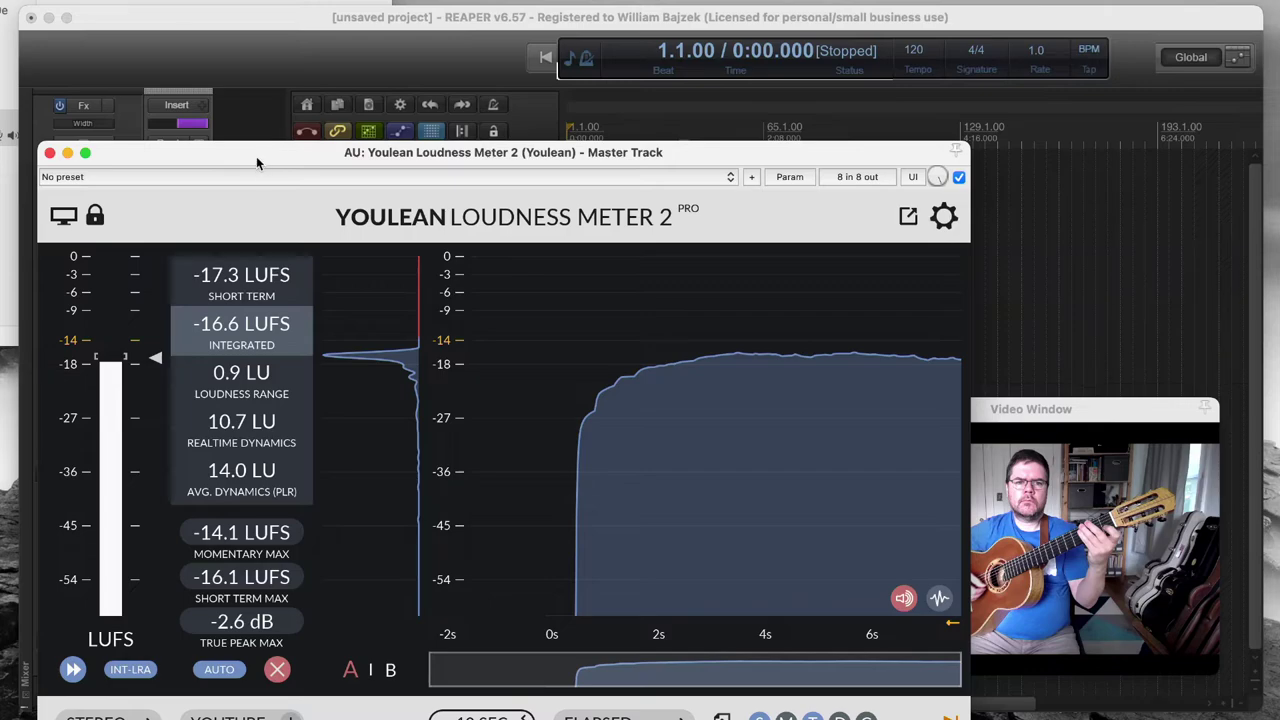
pyautogui.moveTo(256, 162); pyautogui.dragTo(254, 61)
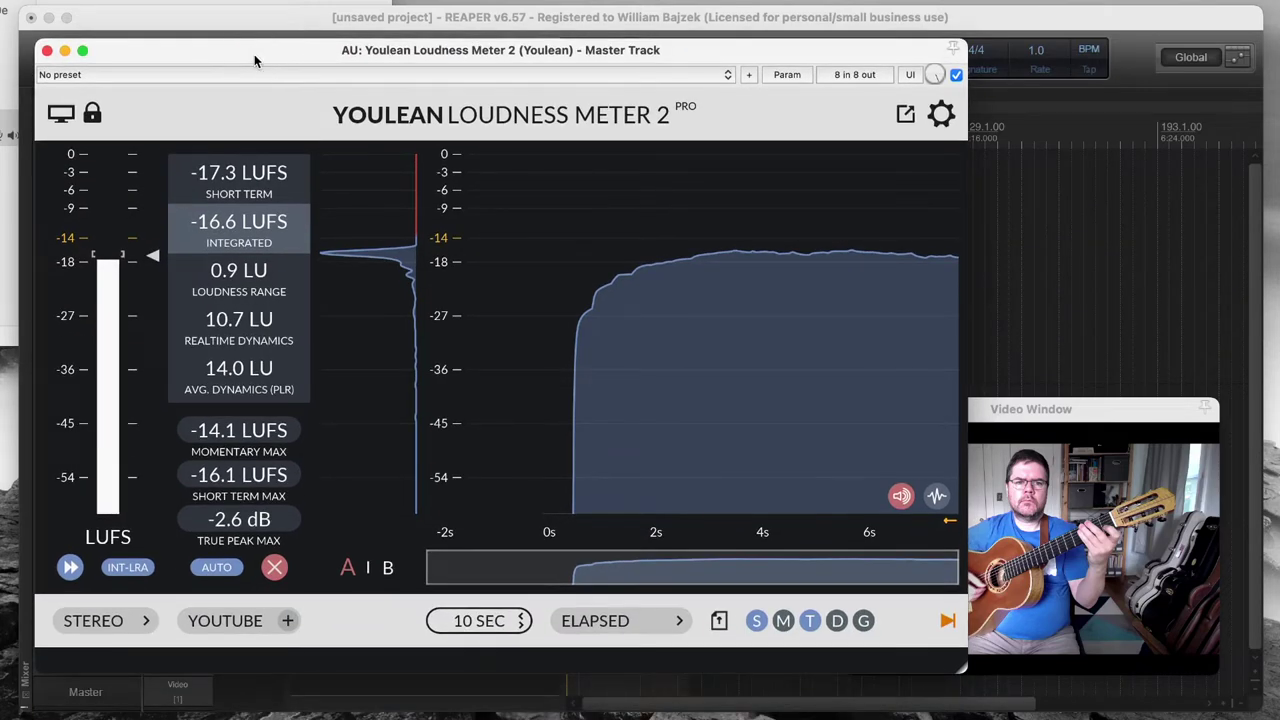
pyautogui.click(213, 624)
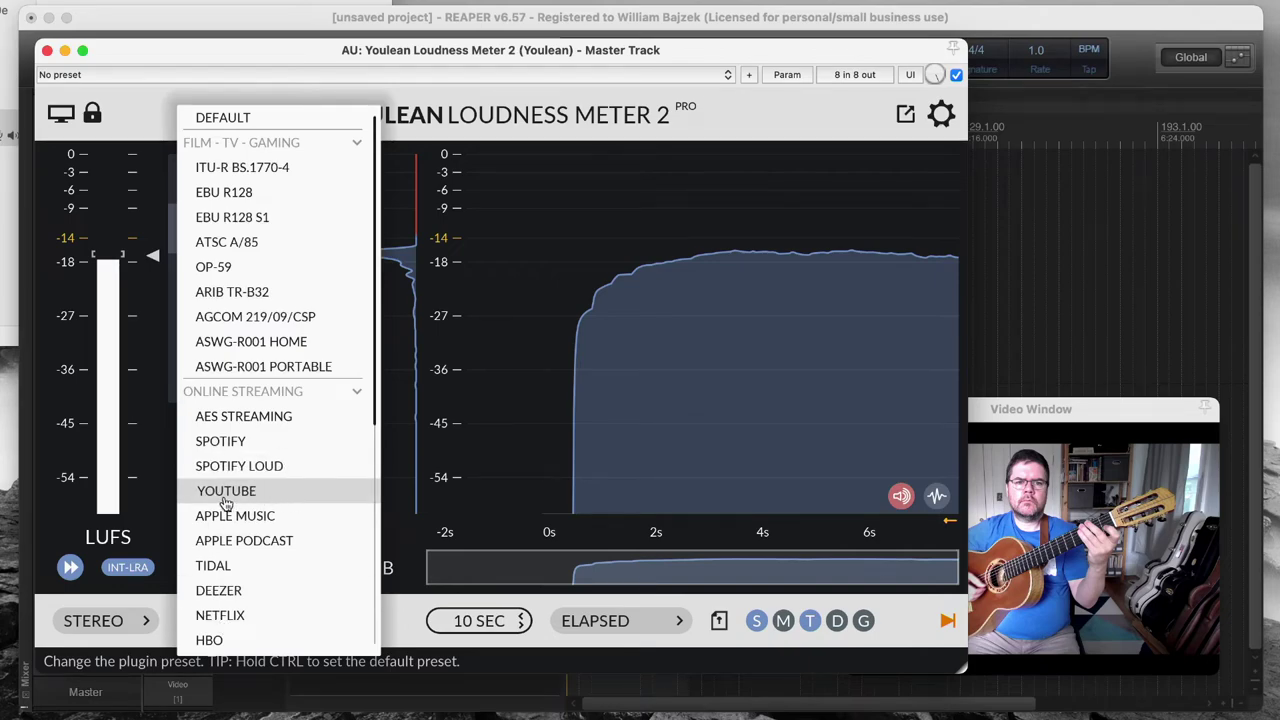
pyautogui.click(297, 121)
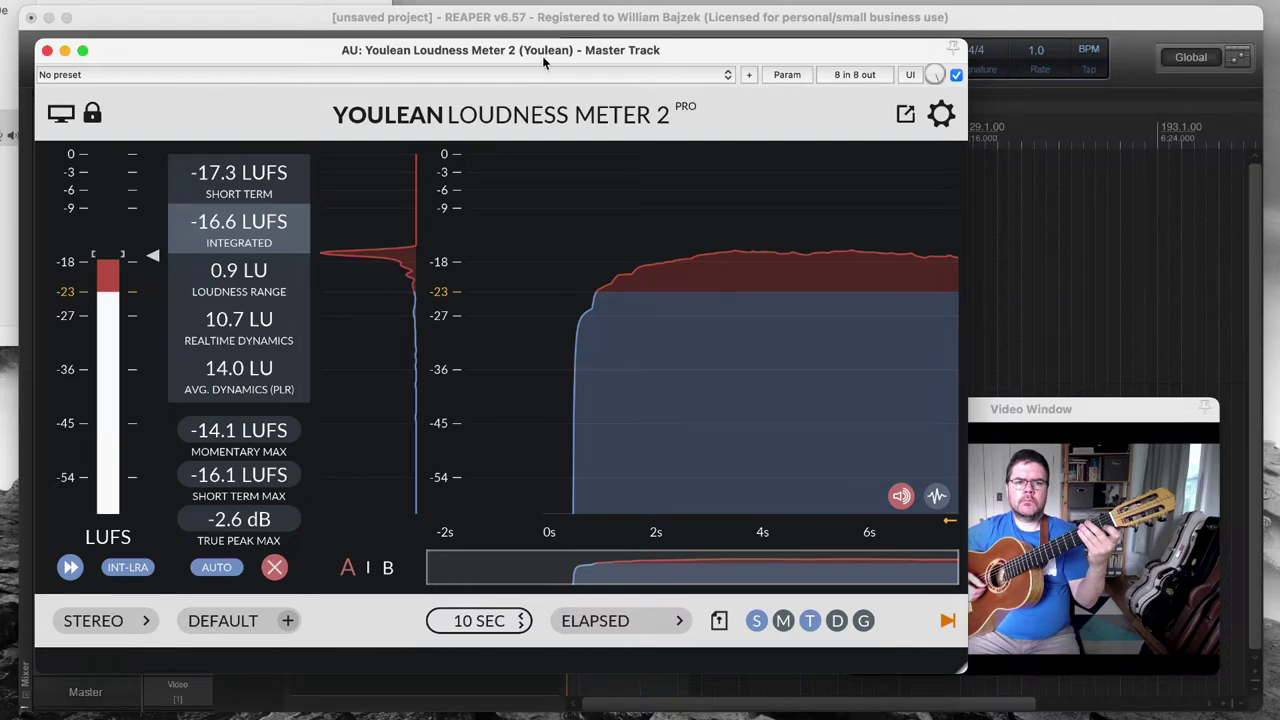
pyautogui.moveTo(544, 62); pyautogui.dragTo(563, 56)
pyautogui.click(292, 562)
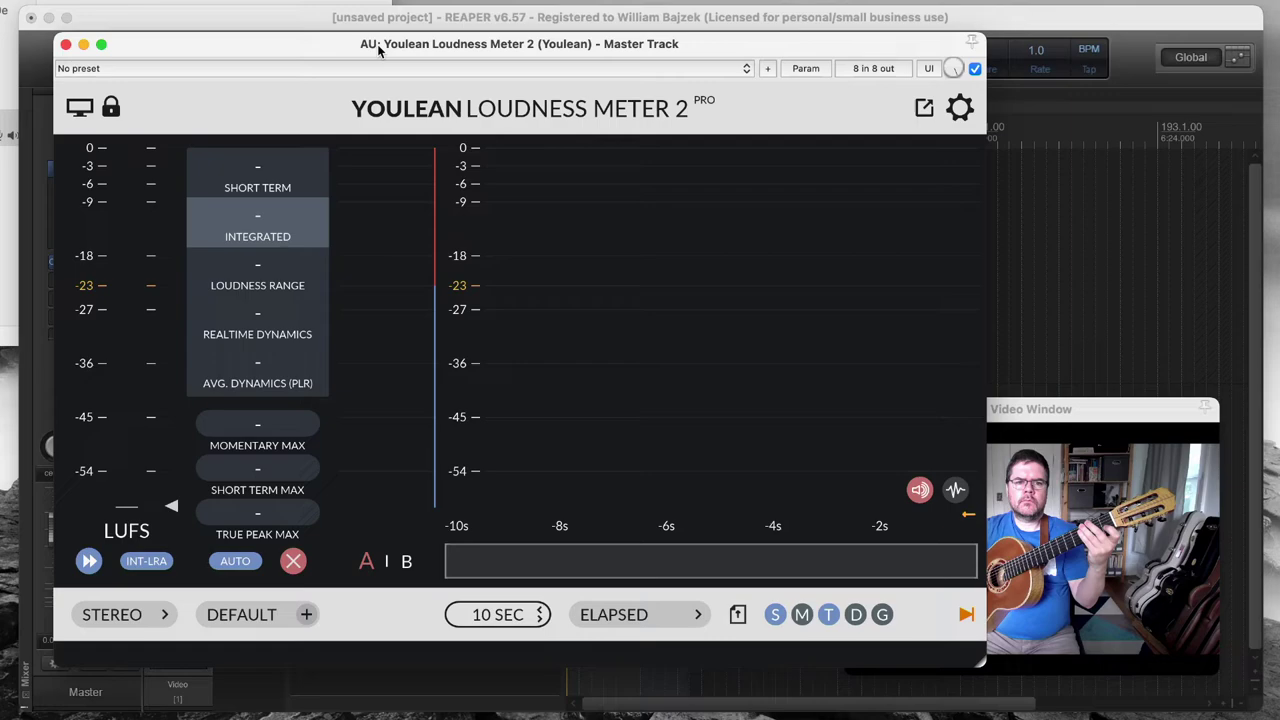
pyautogui.moveTo(379, 50); pyautogui.dragTo(407, 62)
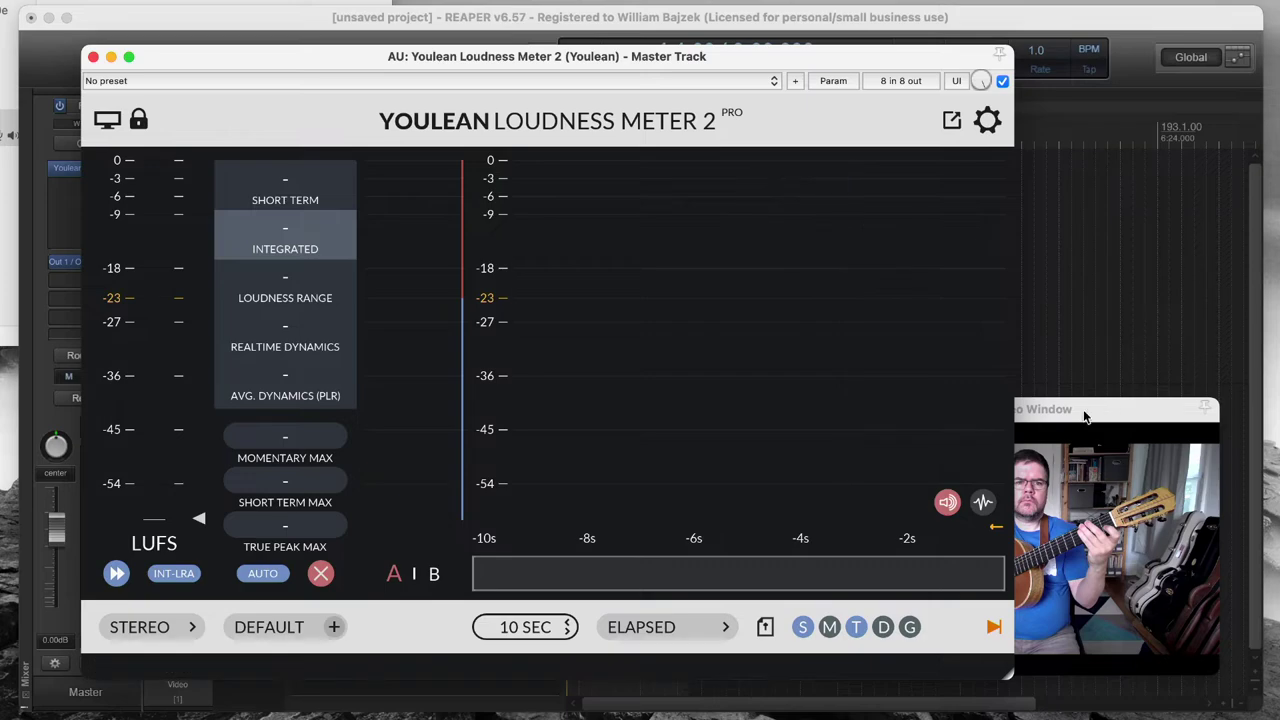
# Play the guitar video so Youlean measures -17.5 LUFS integrated, 4.8 LU range, -1.0 dB true peak.
pyautogui.moveTo(1084, 416); pyautogui.dragTo(1068, 220)
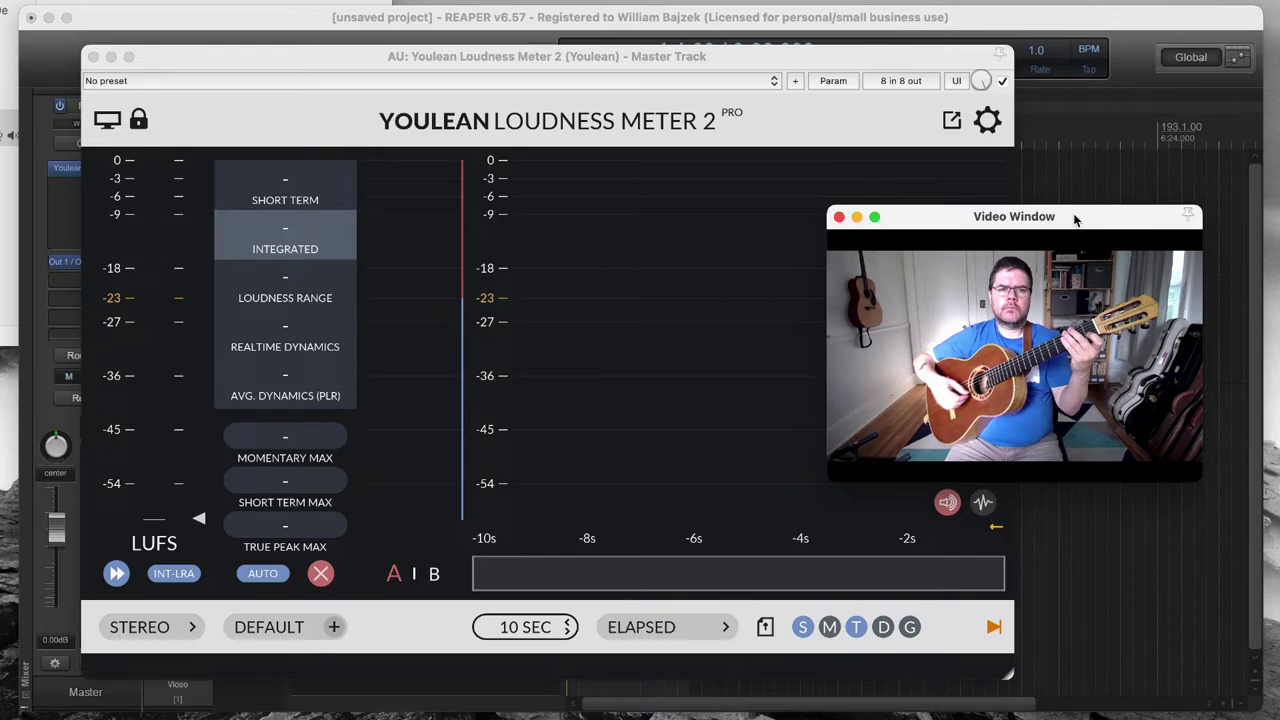
pyautogui.press('space')
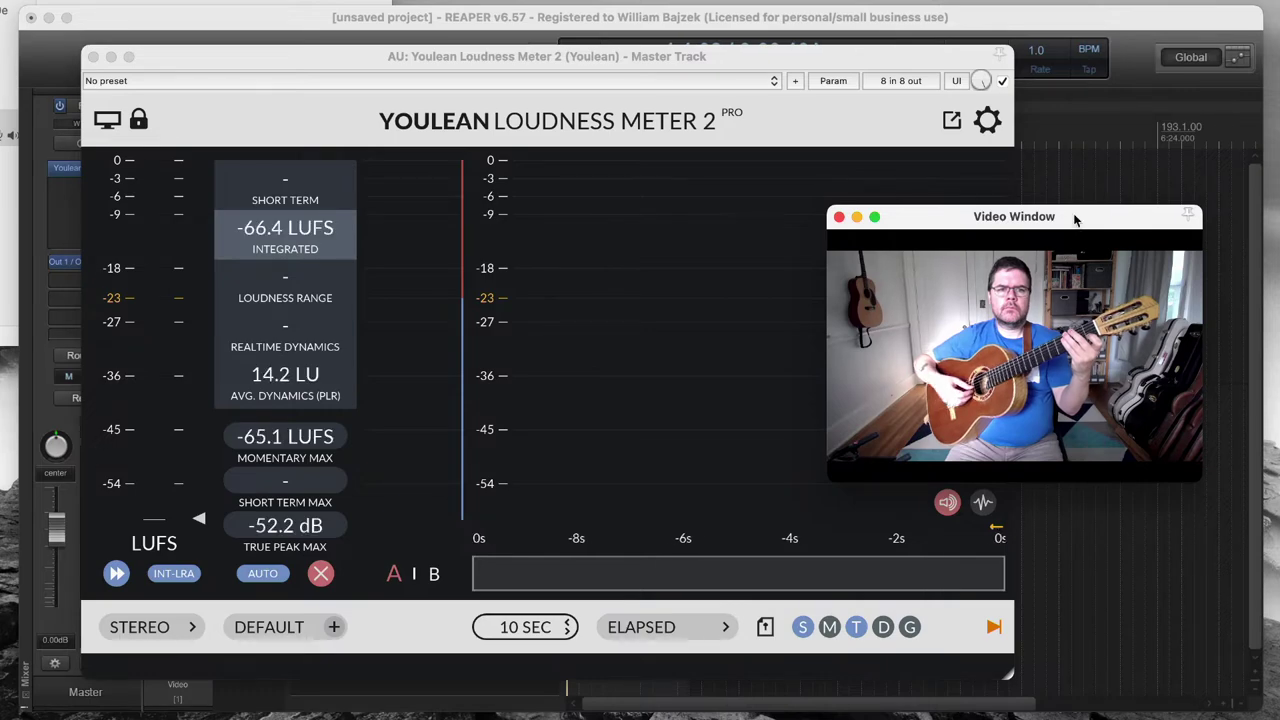
pyautogui.click(576, 56)
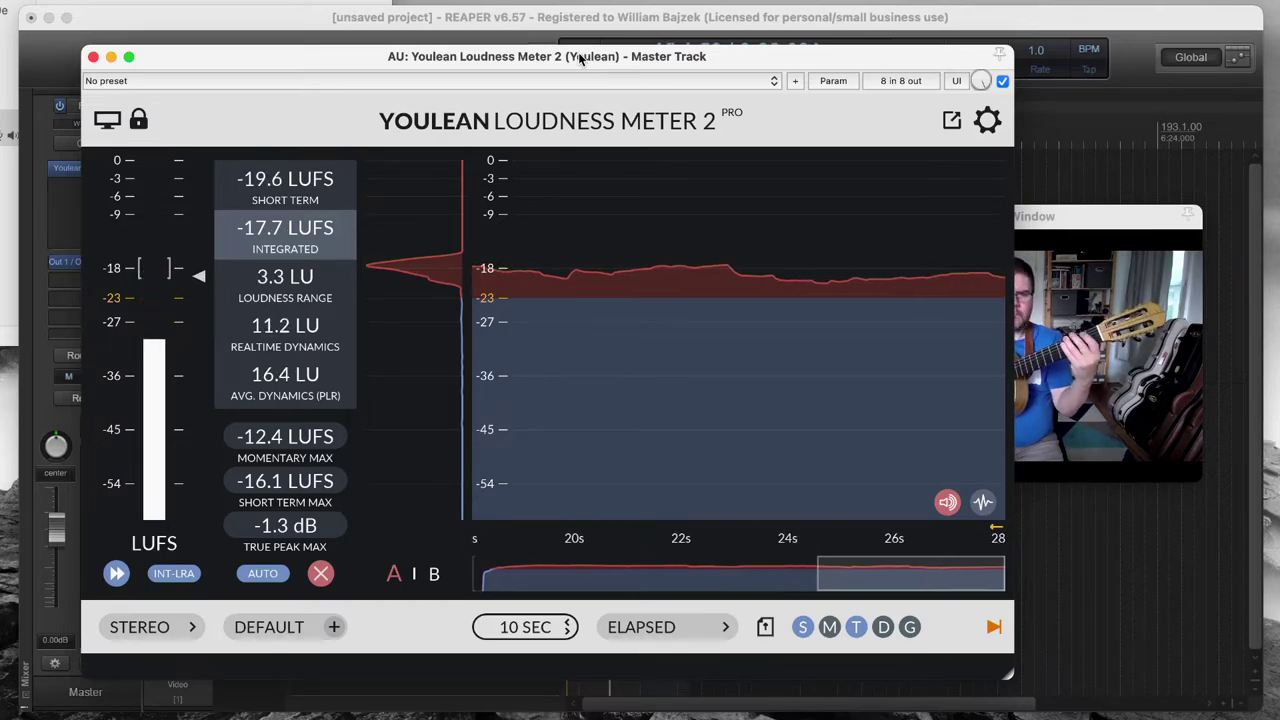
pyautogui.click(1085, 216)
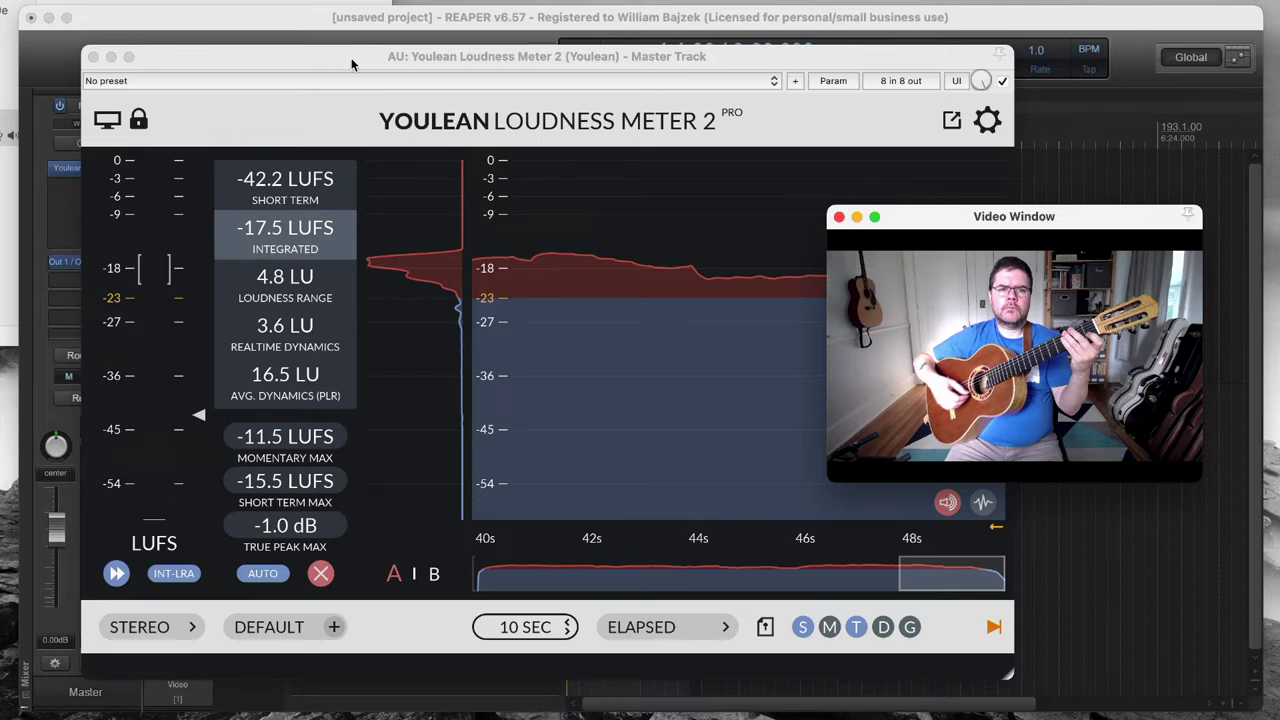
# Add ReaLimit to the master via the FX browser filtered for 'realimit' and drag it above Youlean.
pyautogui.moveTo(351, 64); pyautogui.dragTo(583, 60)
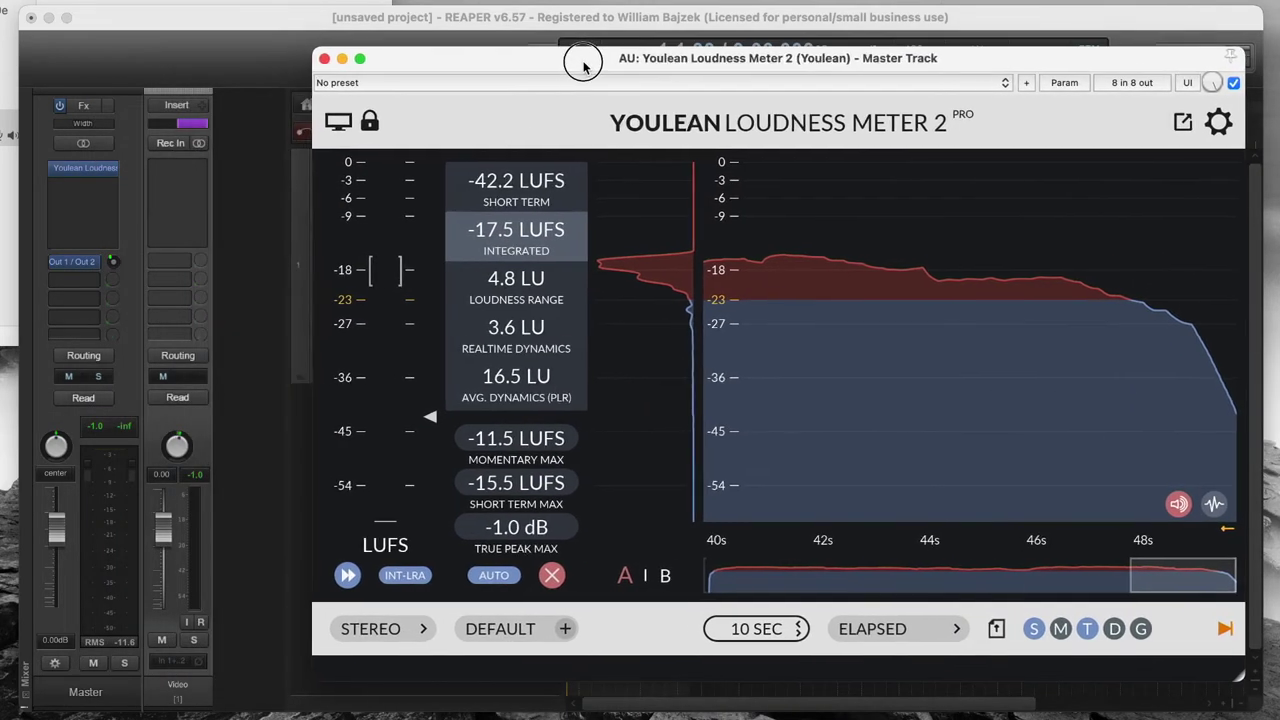
pyautogui.rightClick(82, 187)
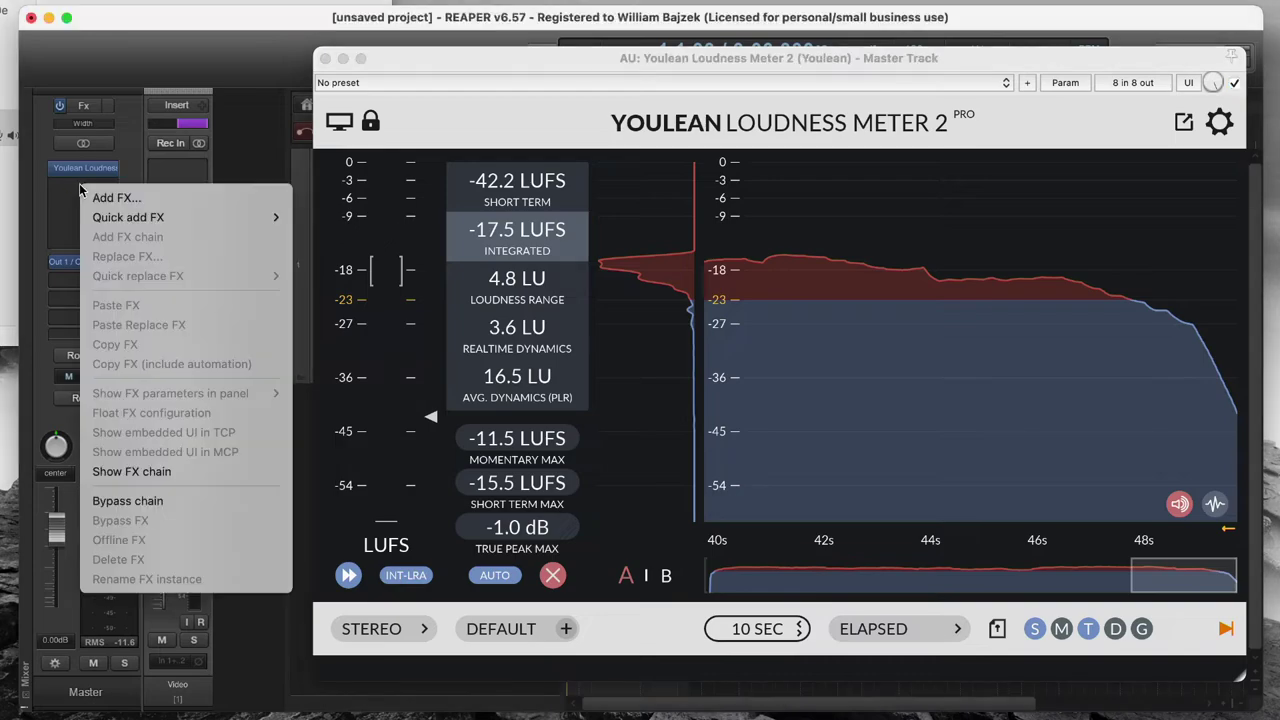
pyautogui.click(144, 200)
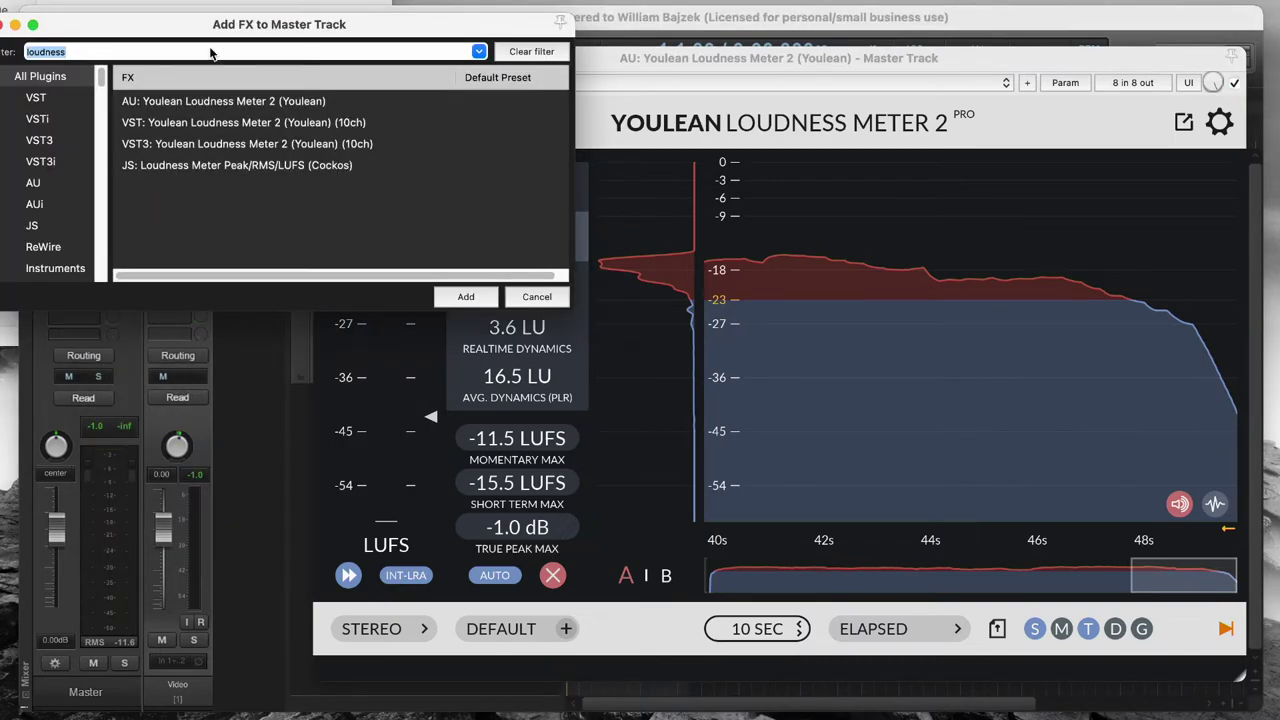
pyautogui.write('realimit')
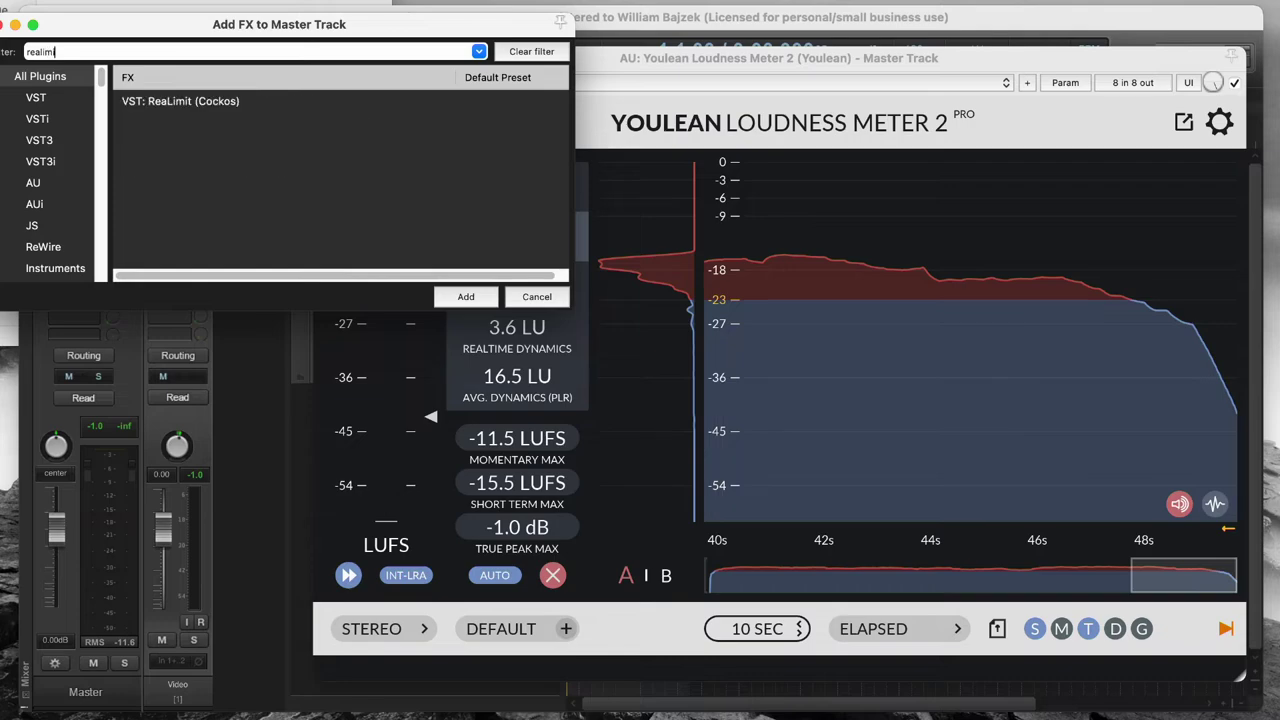
pyautogui.click(225, 101)
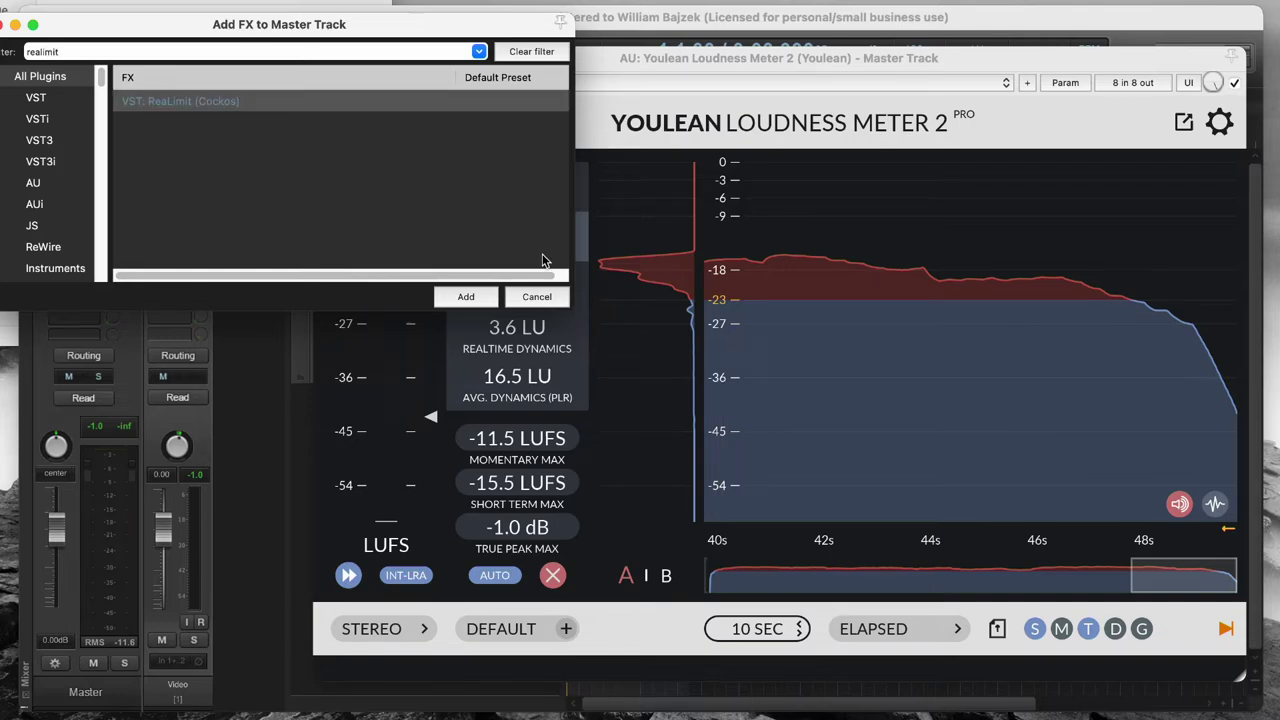
pyautogui.click(464, 296)
pyautogui.moveTo(82, 186); pyautogui.dragTo(86, 166)
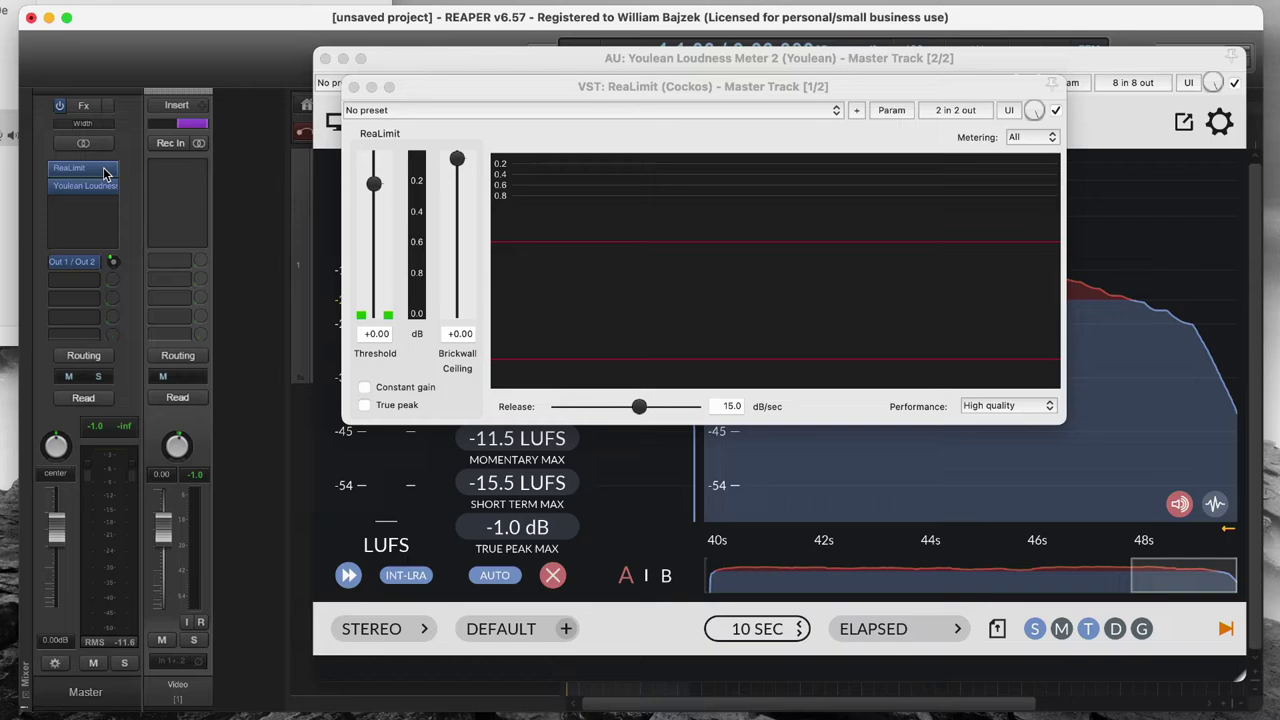
# Give ReaLimit a -1.00 dB brickwall ceiling with True peak limiting enabled.
pyautogui.moveTo(77, 178); pyautogui.dragTo(143, 196)
pyautogui.moveTo(457, 160); pyautogui.dragTo(461, 170)
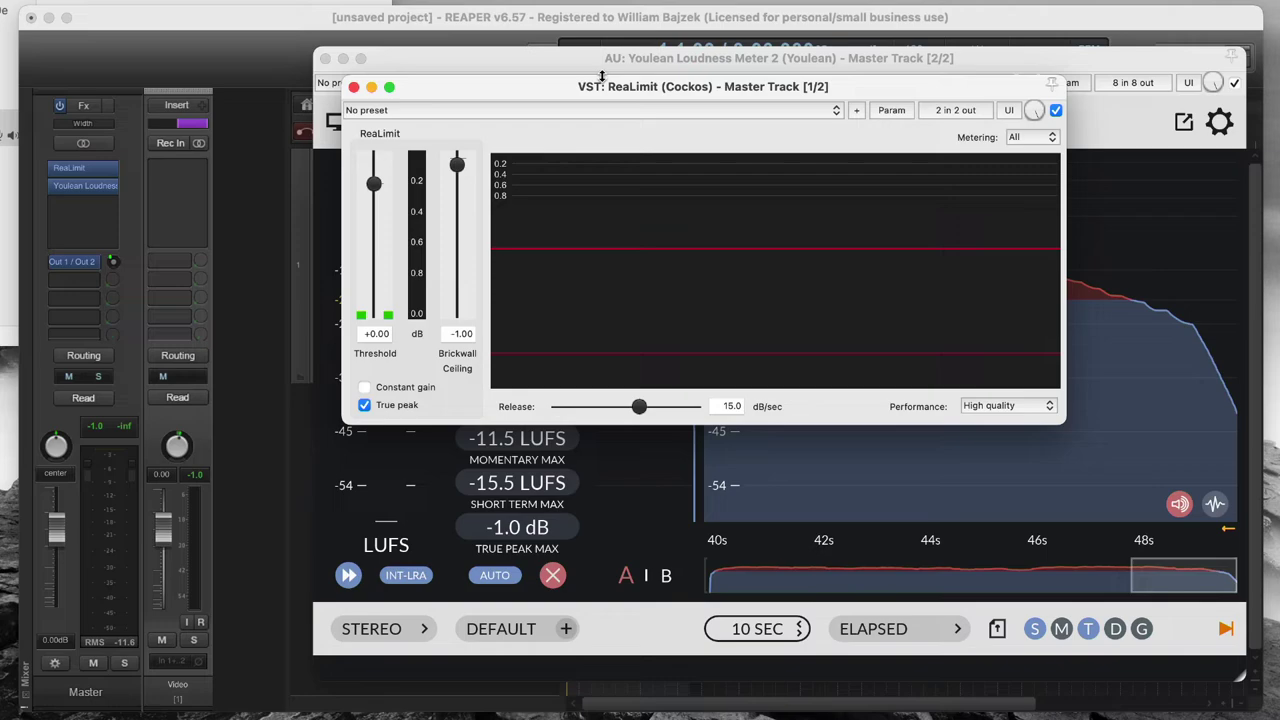
pyautogui.moveTo(597, 90); pyautogui.dragTo(392, 239)
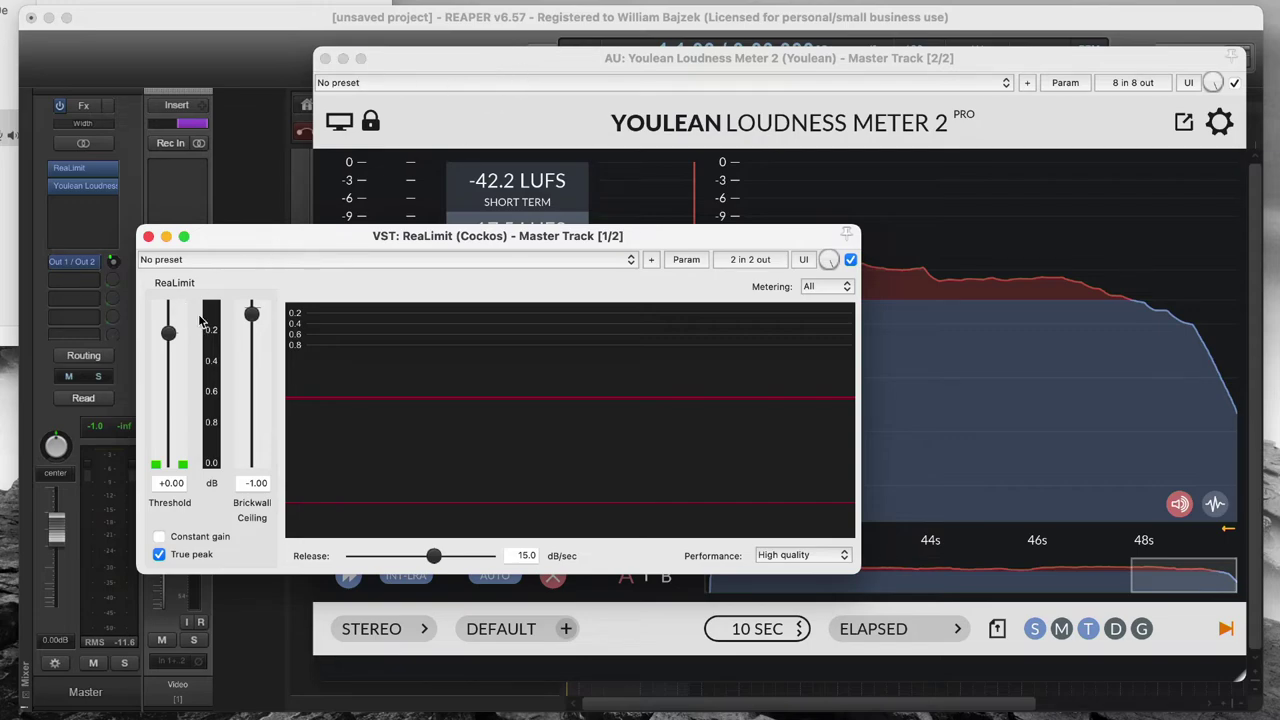
pyautogui.moveTo(402, 246); pyautogui.dragTo(703, 296)
pyautogui.moveTo(565, 60); pyautogui.dragTo(286, 40)
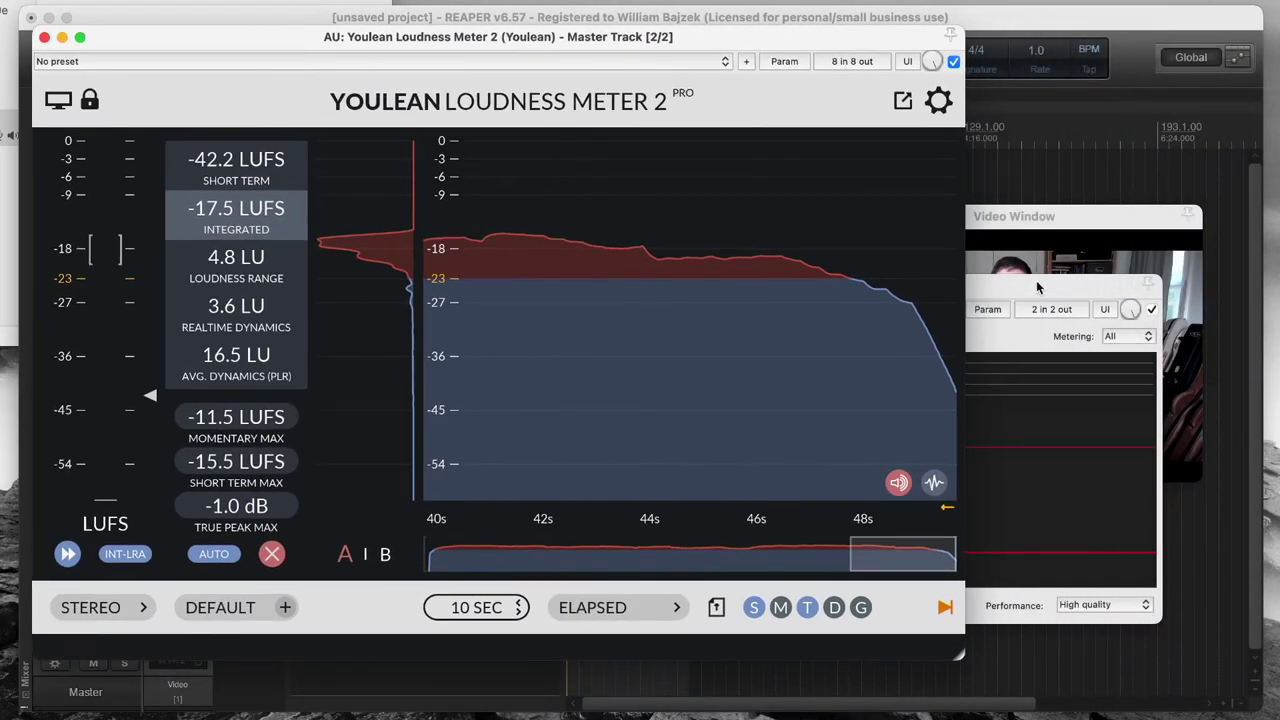
# Clear the loudness readings and start playback to measure through the limiter.
pyautogui.moveTo(1040, 286); pyautogui.dragTo(1030, 233)
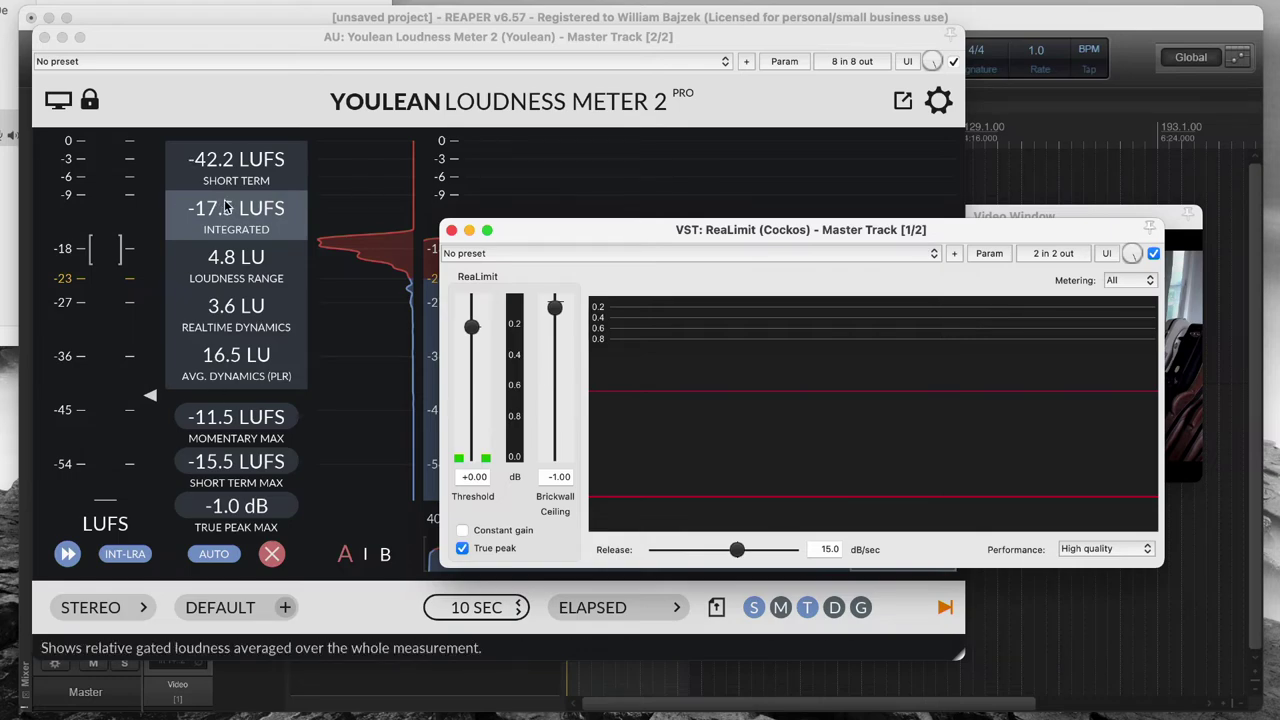
pyautogui.click(271, 553)
pyautogui.click(1070, 230)
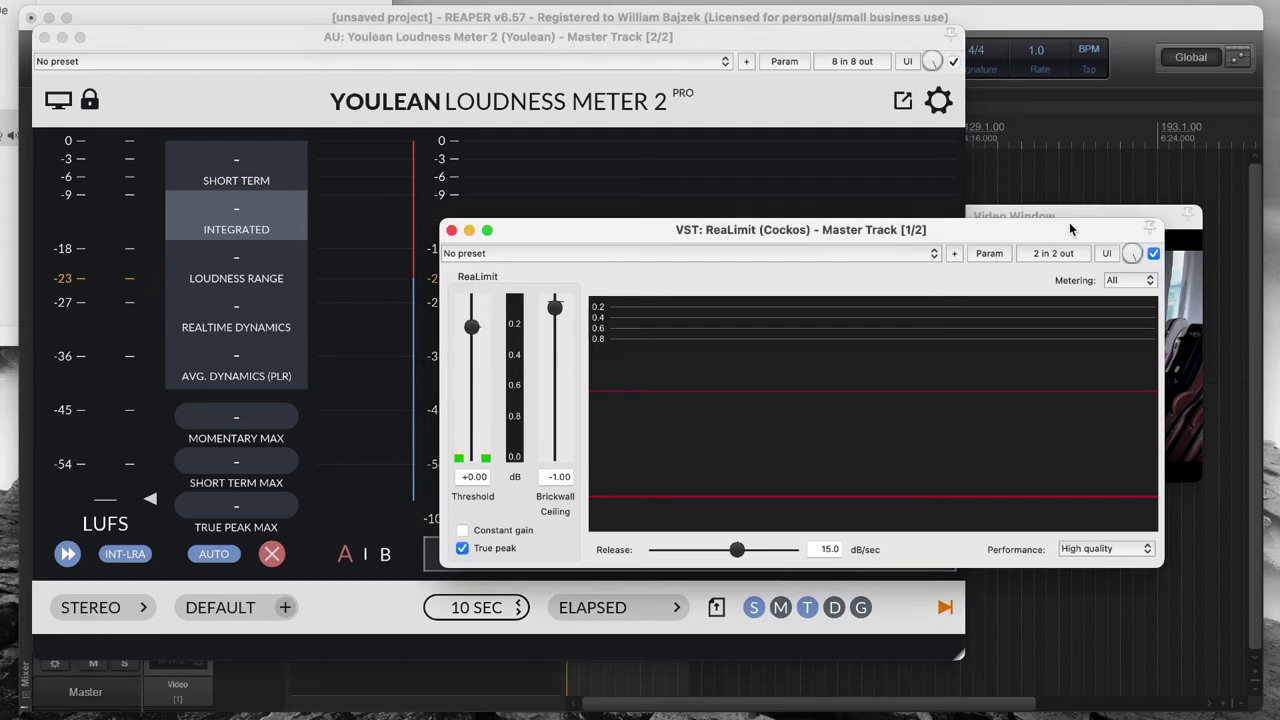
pyautogui.press('space')
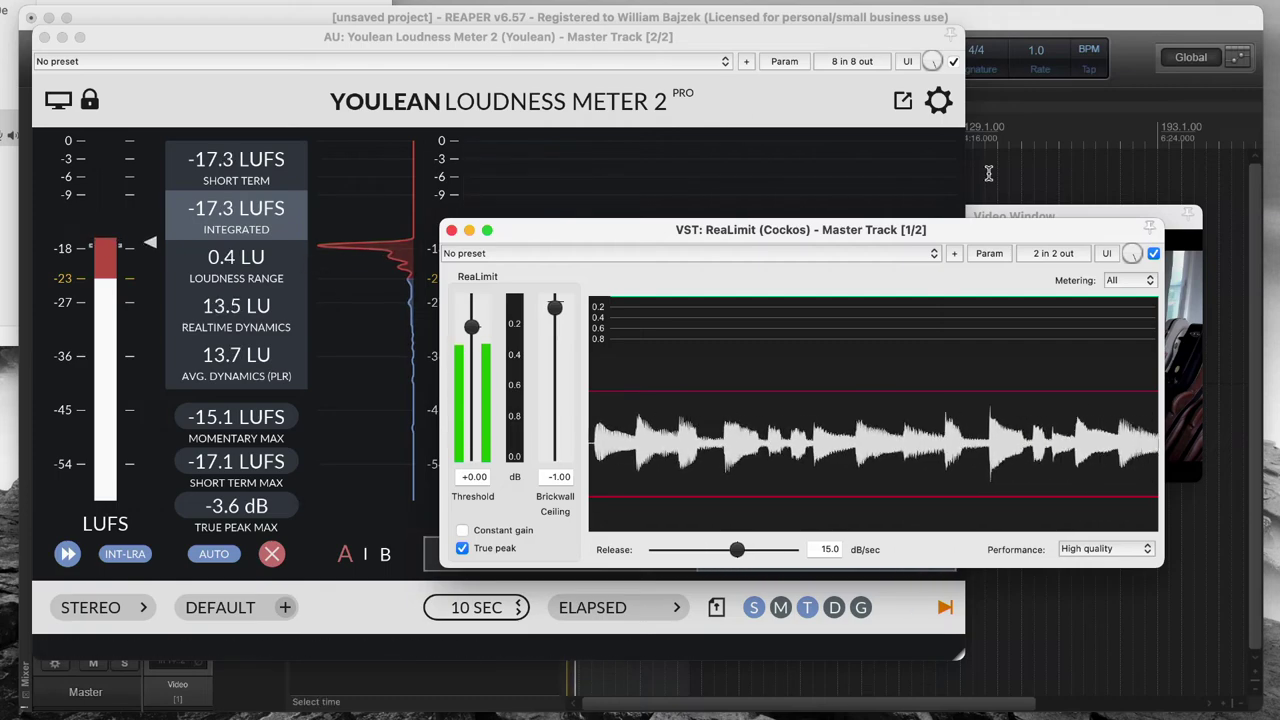
pyautogui.moveTo(723, 37); pyautogui.dragTo(836, 36)
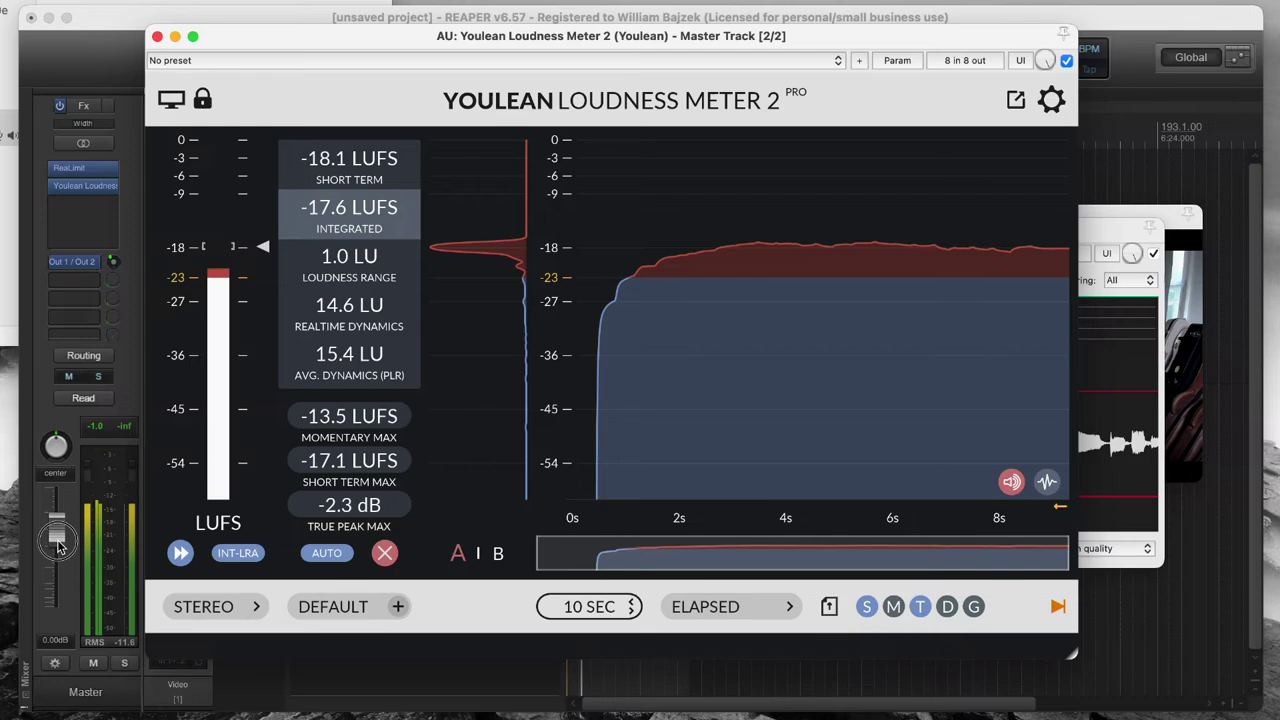
# Reset the master fader to 0 dB and raise the Video track to +6.70 dB, reaching -14.1 LUFS.
pyautogui.moveTo(58, 545); pyautogui.dragTo(57, 524)
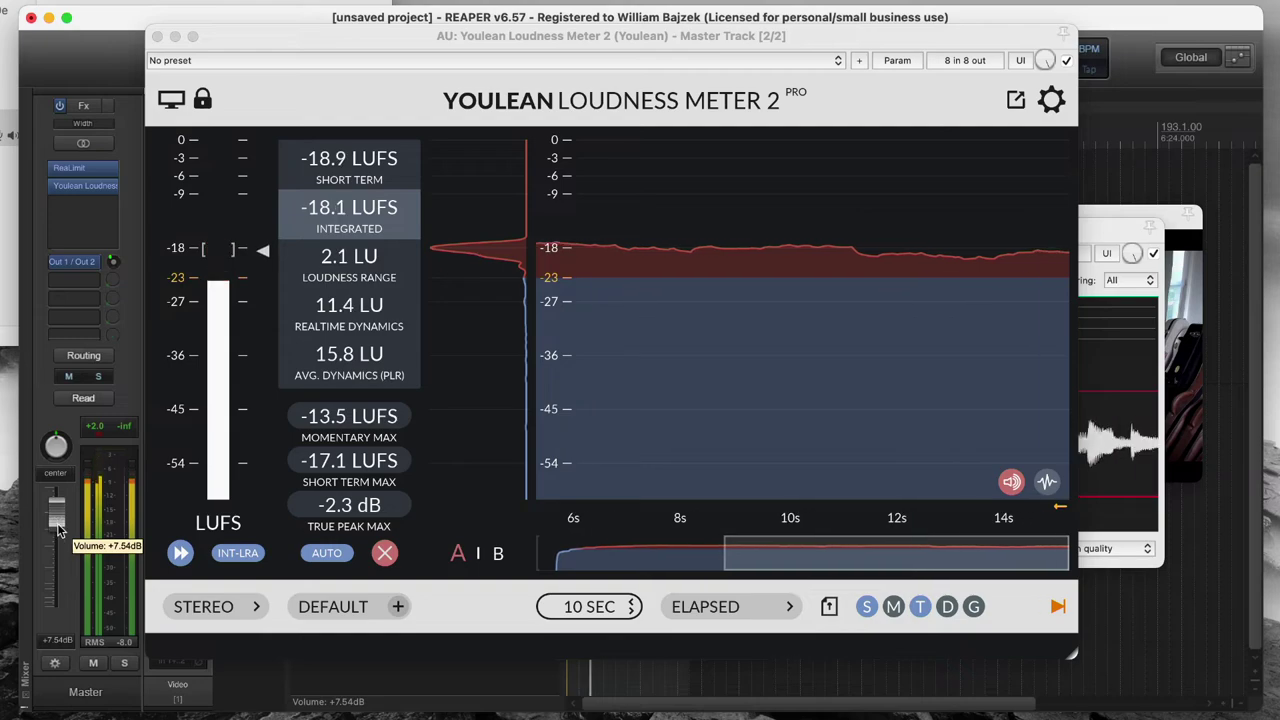
pyautogui.doubleClick(58, 530)
pyautogui.moveTo(313, 46); pyautogui.dragTo(472, 82)
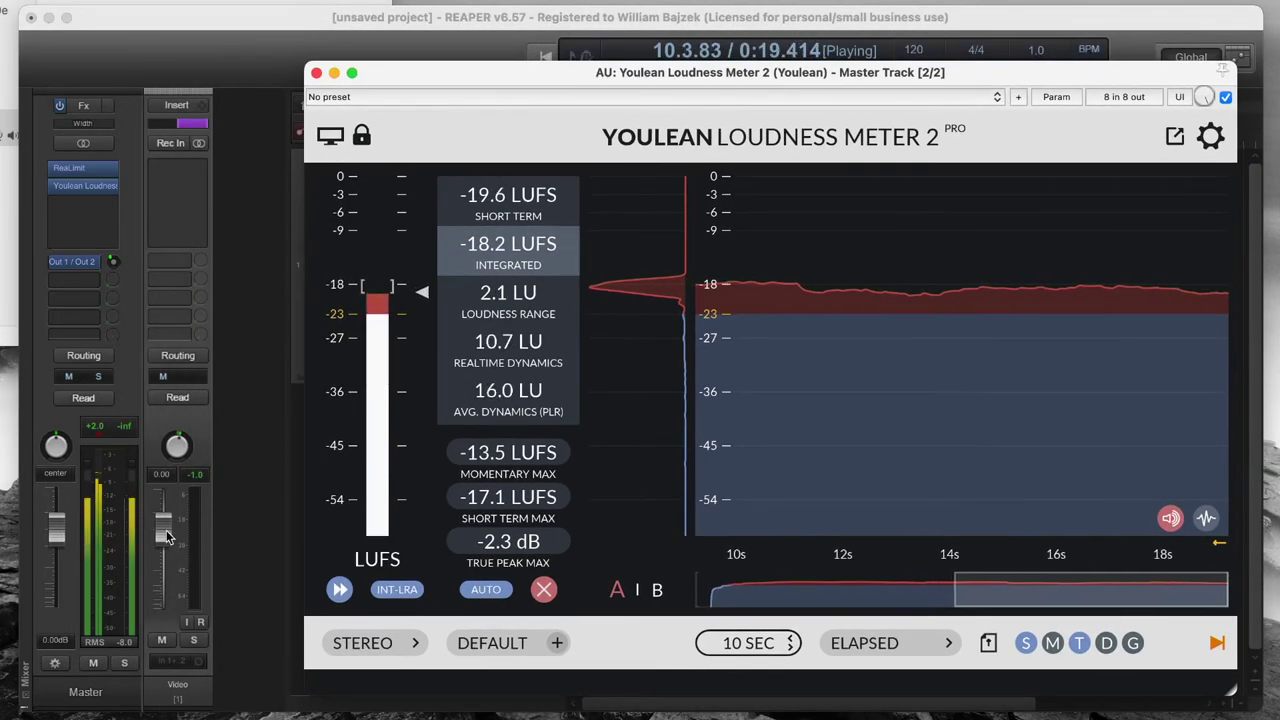
pyautogui.moveTo(167, 537); pyautogui.dragTo(170, 520)
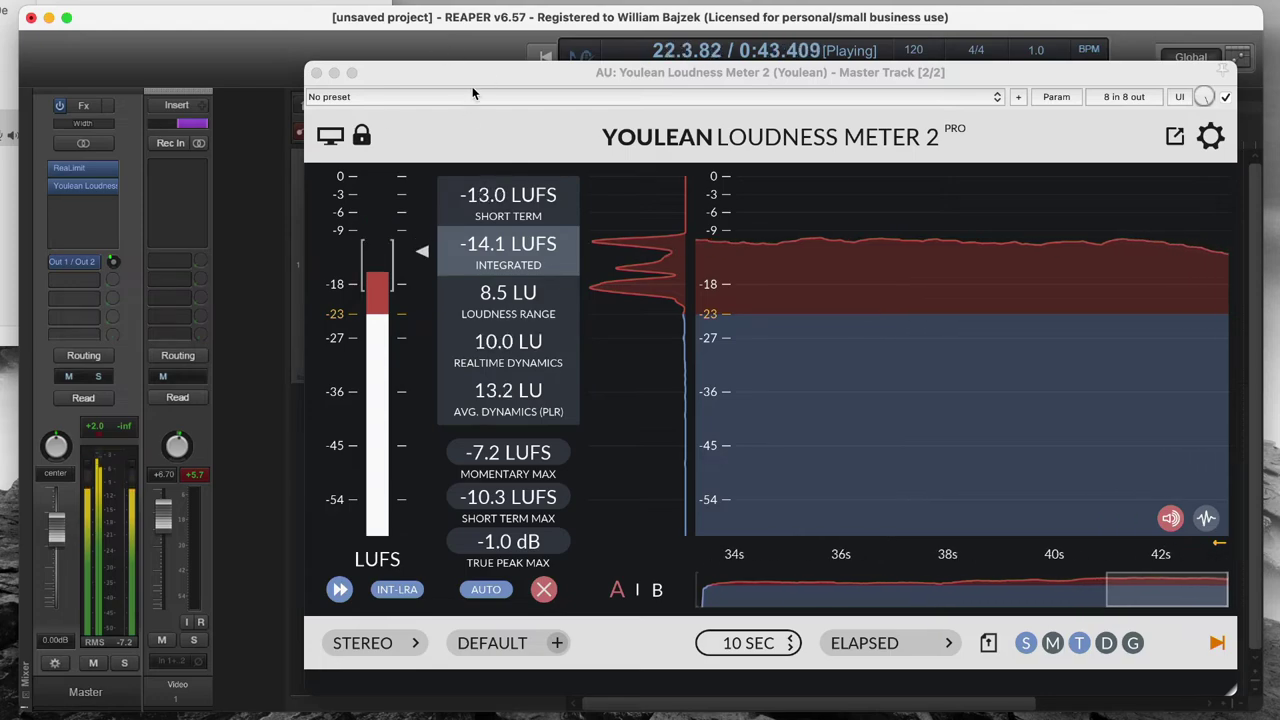
pyautogui.moveTo(472, 78); pyautogui.dragTo(368, 77)
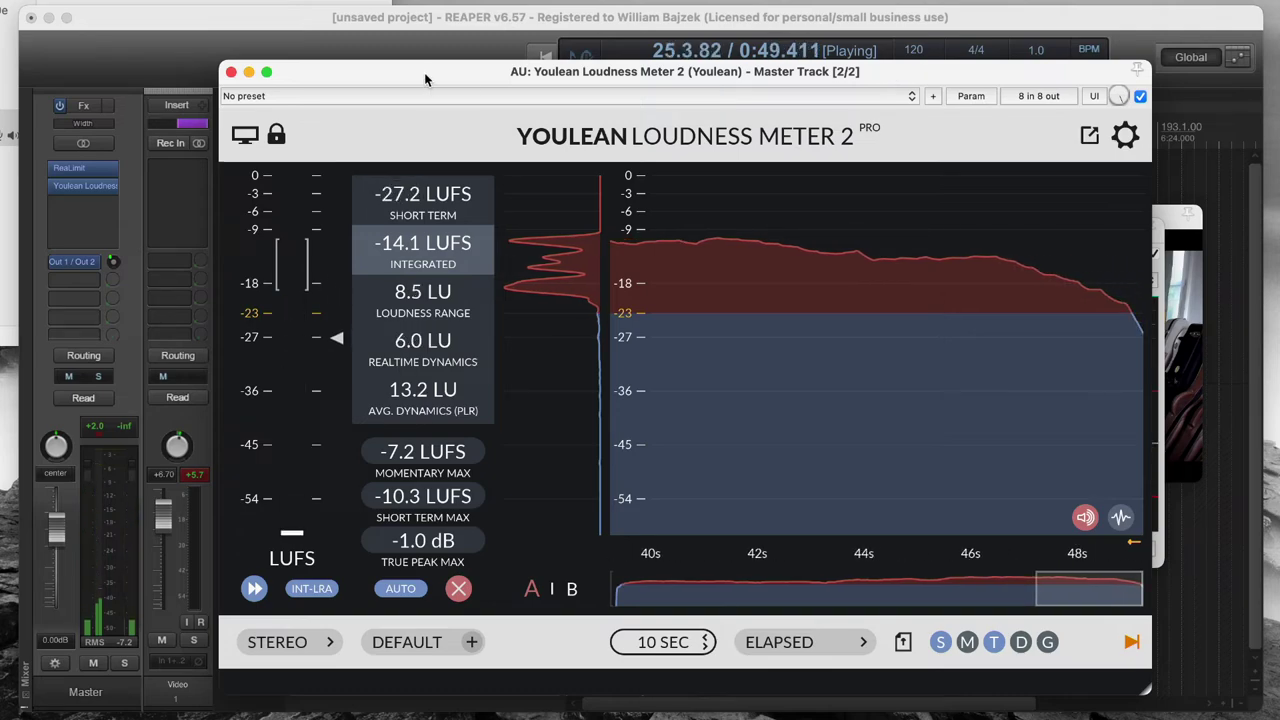
# Stop playback and rearrange the windows so ReaLimit's settings sit in front of the loudness meter.
pyautogui.press('space')
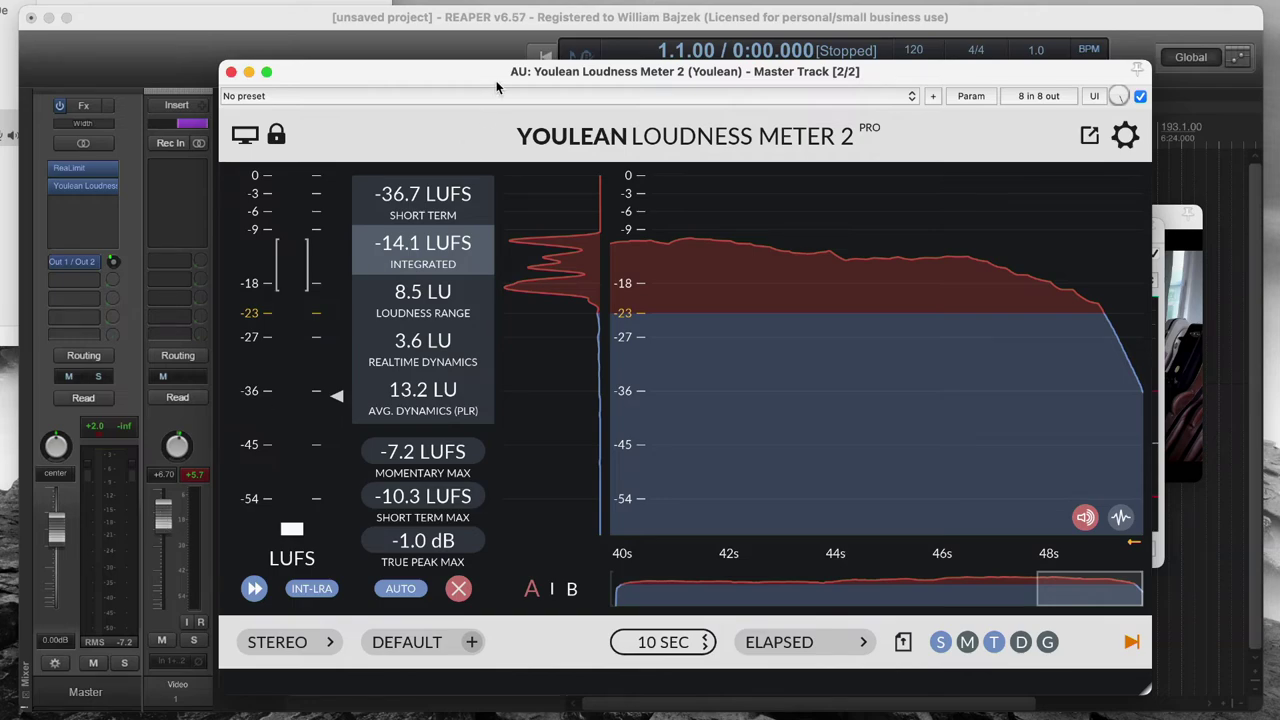
pyautogui.moveTo(458, 238)
pyautogui.moveTo(575, 72); pyautogui.dragTo(295, 30)
pyautogui.moveTo(948, 240); pyautogui.dragTo(1006, 134)
# Replay the video through ReaLimit, re-measuring -11.2 LUFS integrated, then close the ReaLimit window.
pyautogui.click(729, 35)
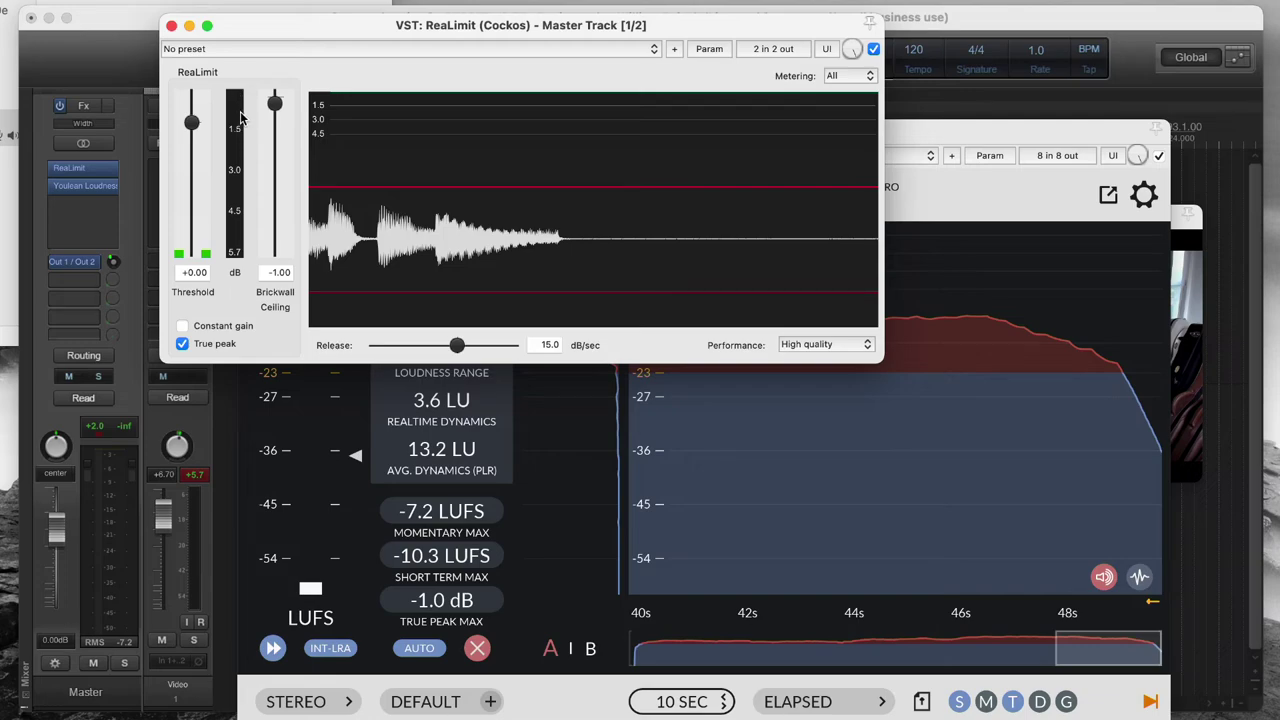
pyautogui.press('space')
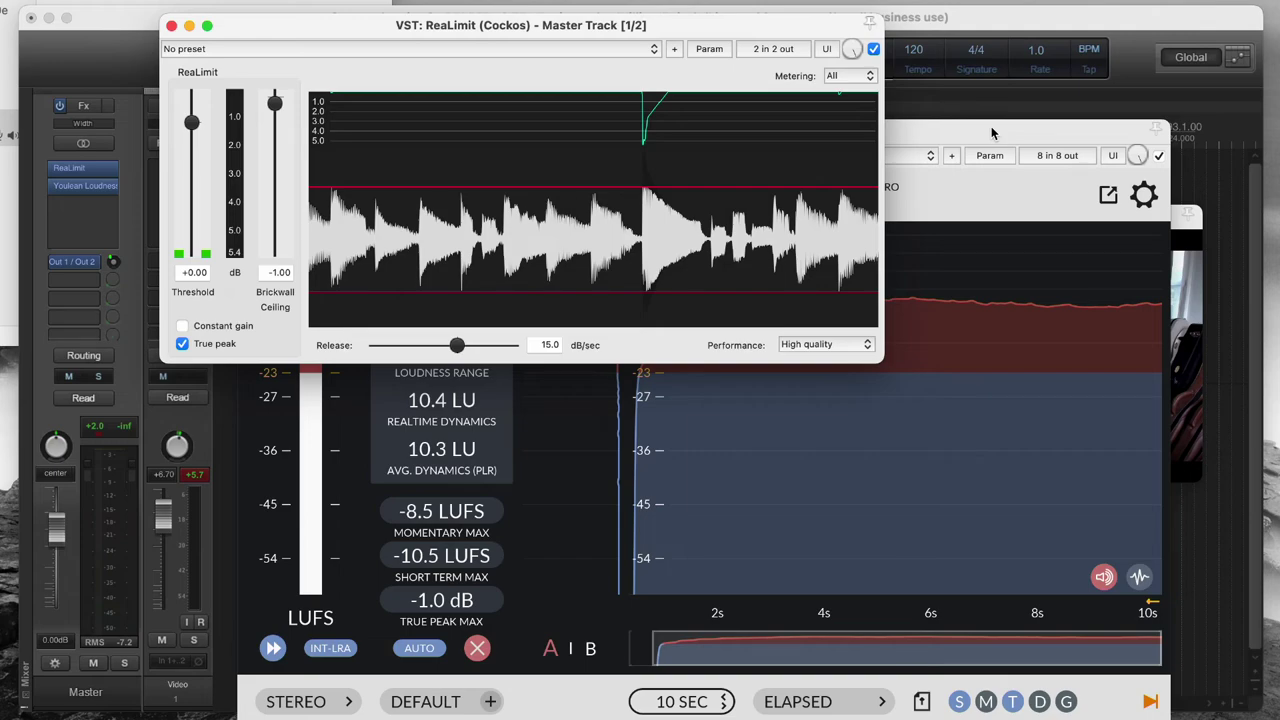
pyautogui.click(172, 26)
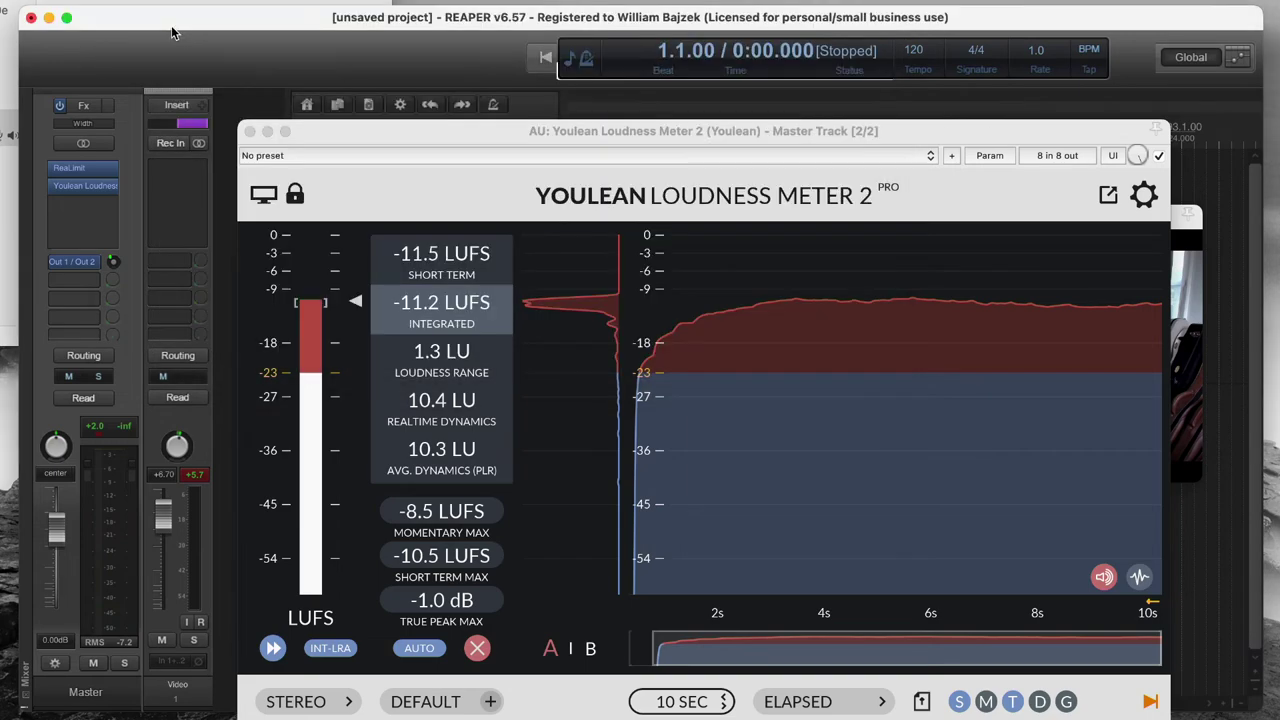
# Close the loudness meter, place the play cursor in the video item, and bring up Render to File.
pyautogui.click(250, 132)
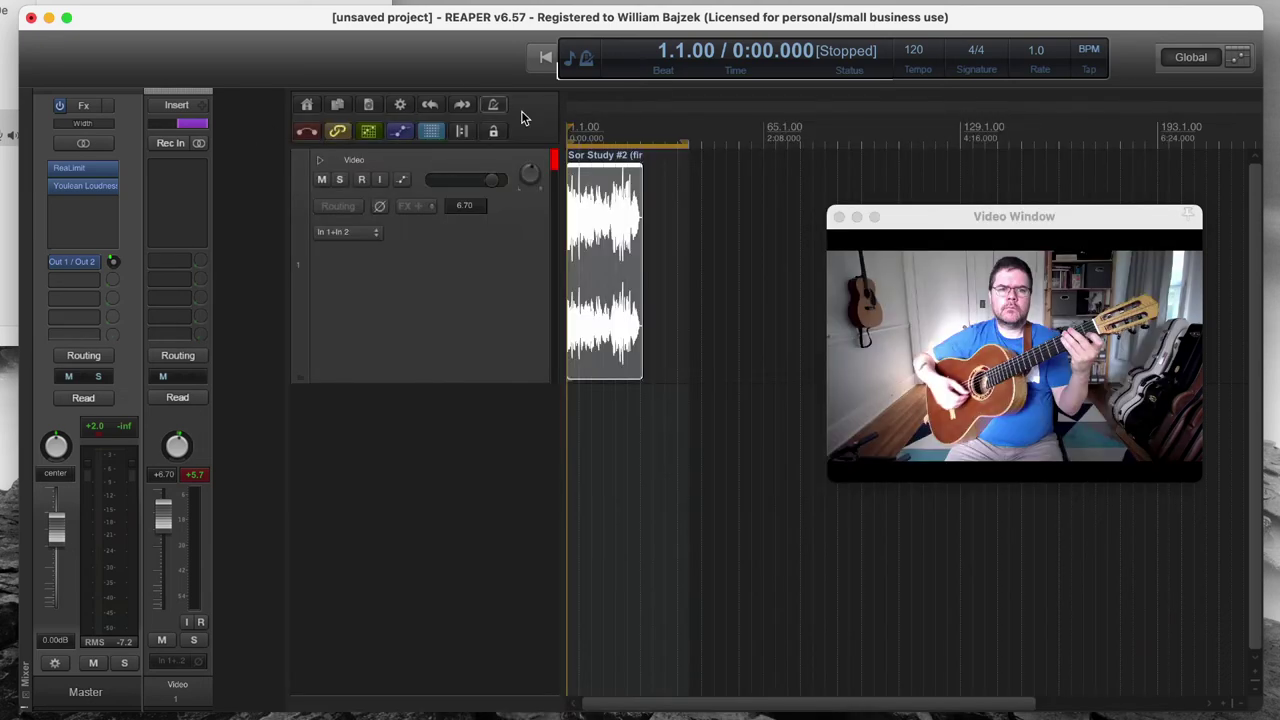
pyautogui.click(606, 188)
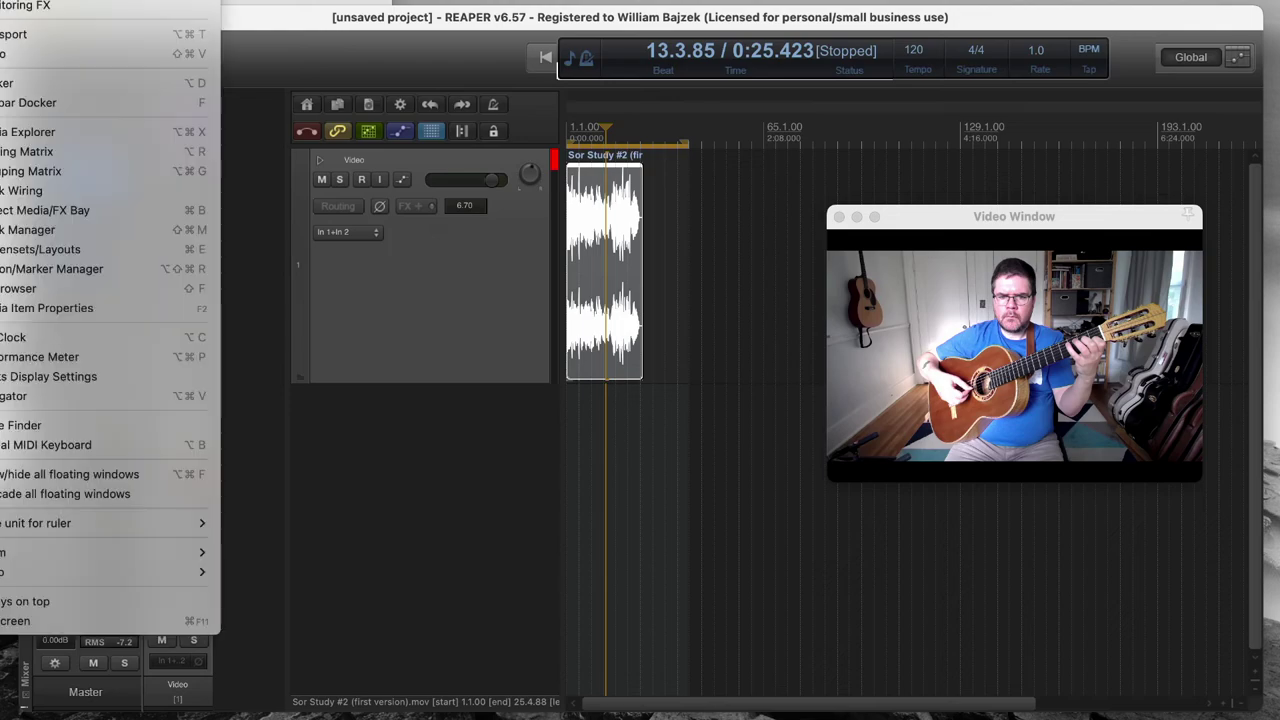
pyautogui.press('Left')
pyautogui.press('Left')
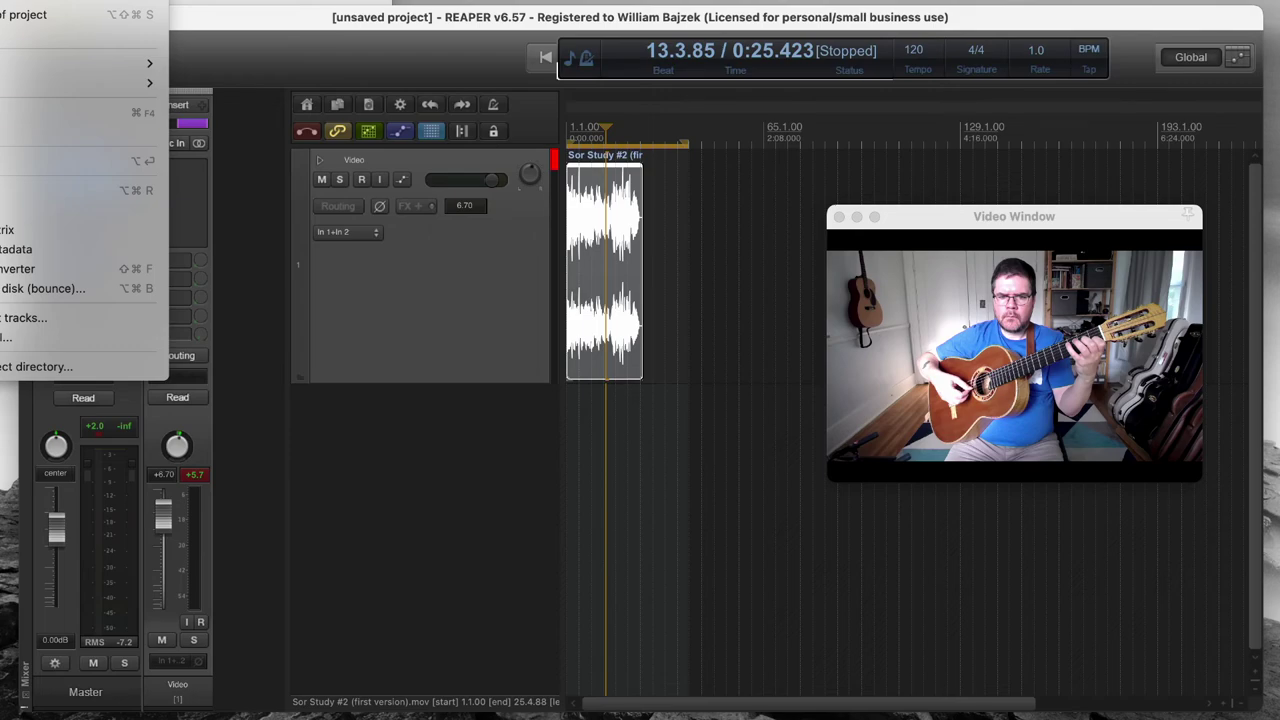
pyautogui.press('Return')
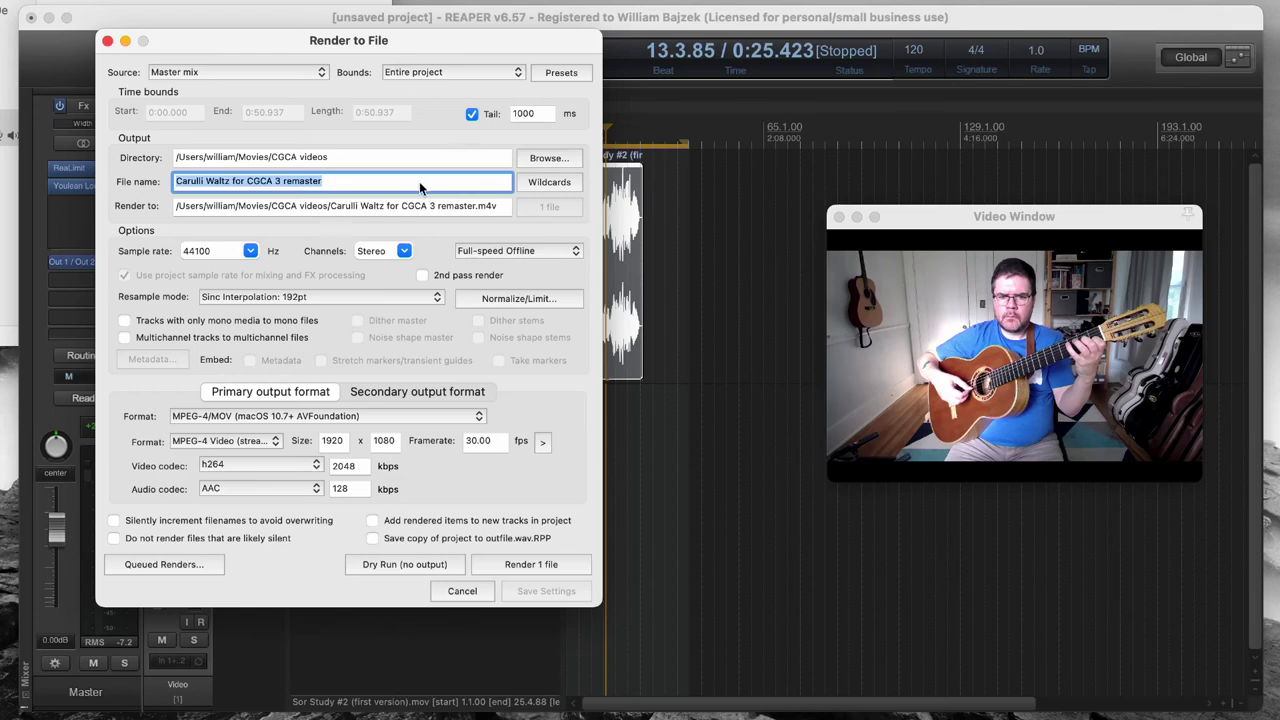
# Name the render 'Youtube Normalizing Demo' and keep MPEG-4/MOV as the output format.
pyautogui.tripleClick(414, 186)
pyautogui.write('Youtub')
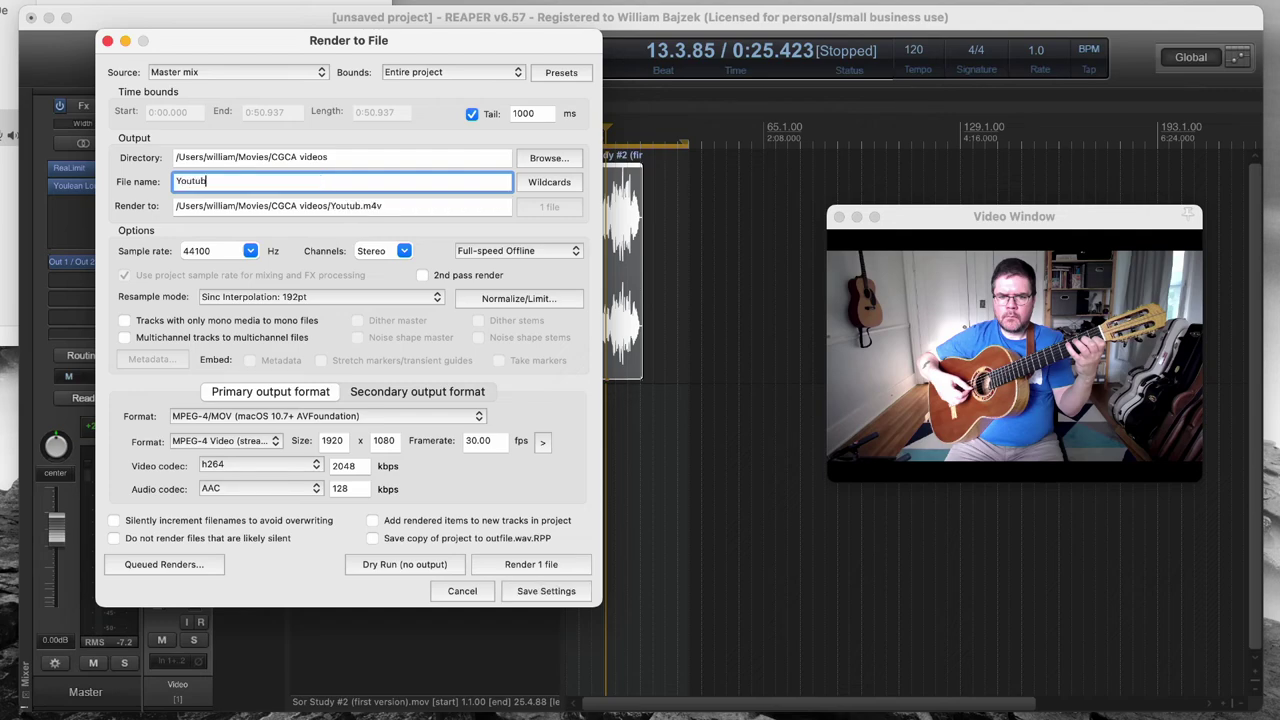
pyautogui.write('e Normalizing Demo')
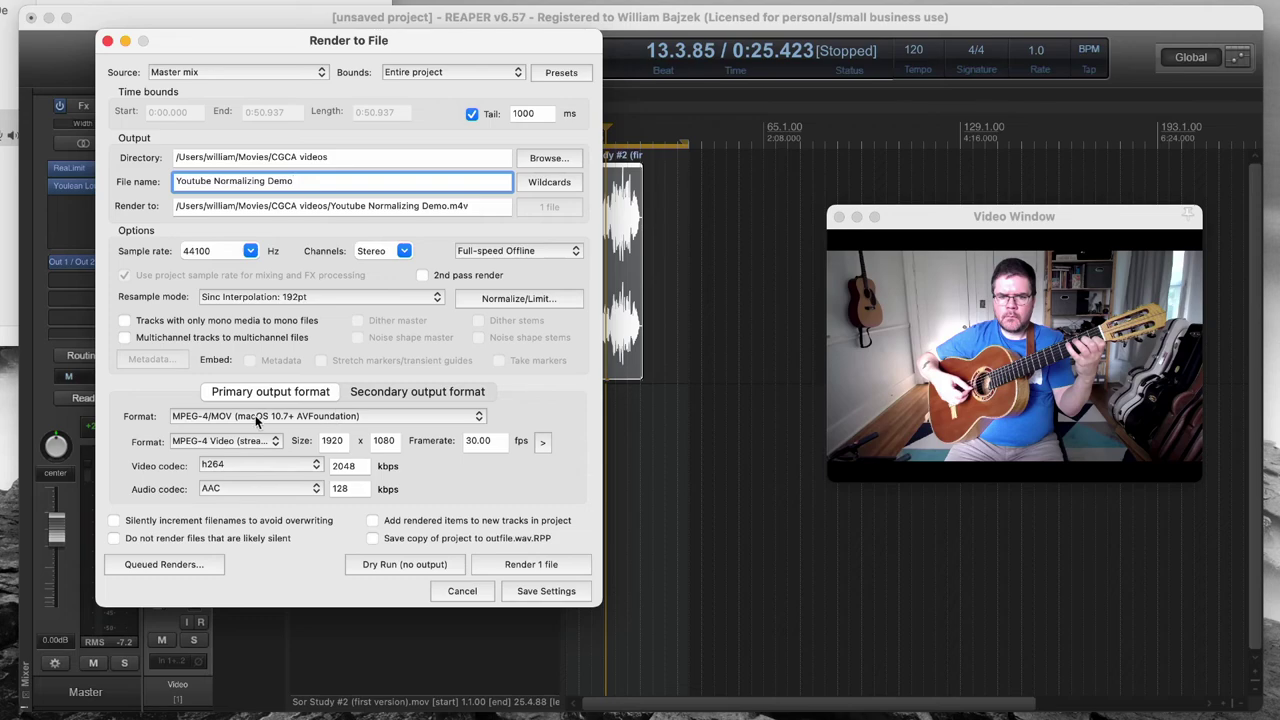
pyautogui.click(284, 417)
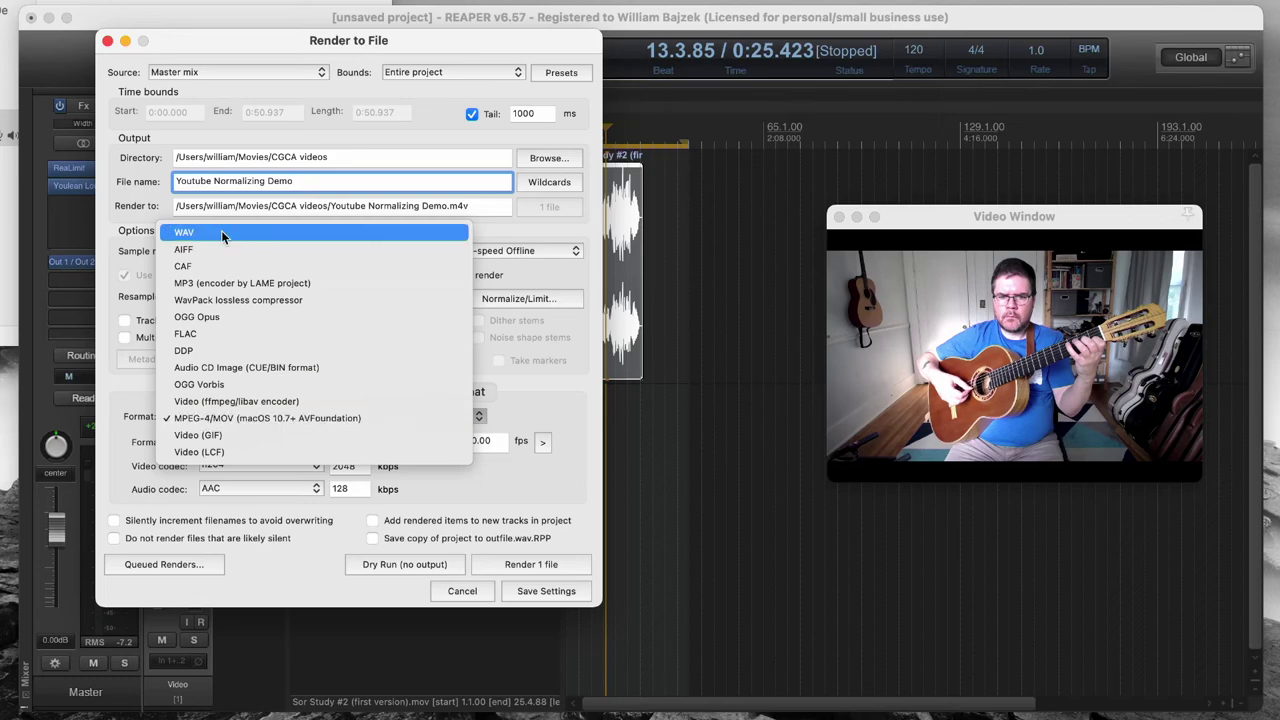
pyautogui.click(320, 418)
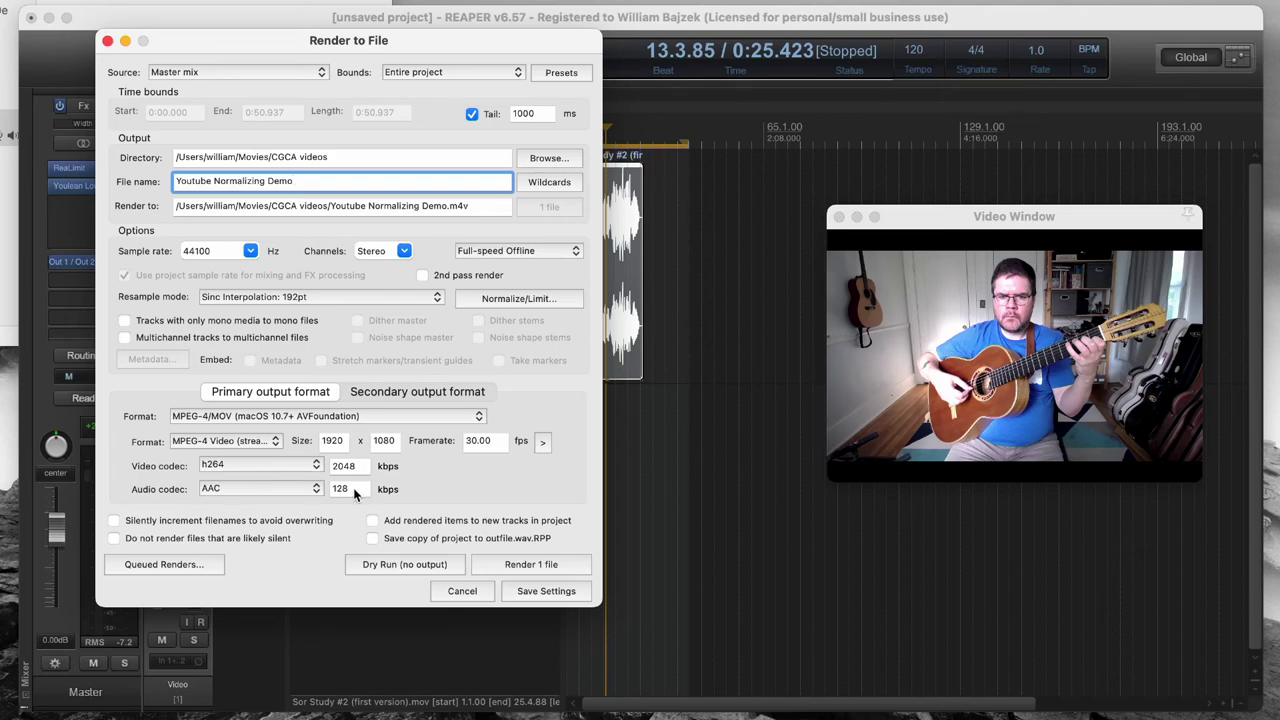
# Render 'Youtube Normalizing Demo.m4v', finishing at -12.1 LUFS-I and -1.0 peak.
pyautogui.click(552, 566)
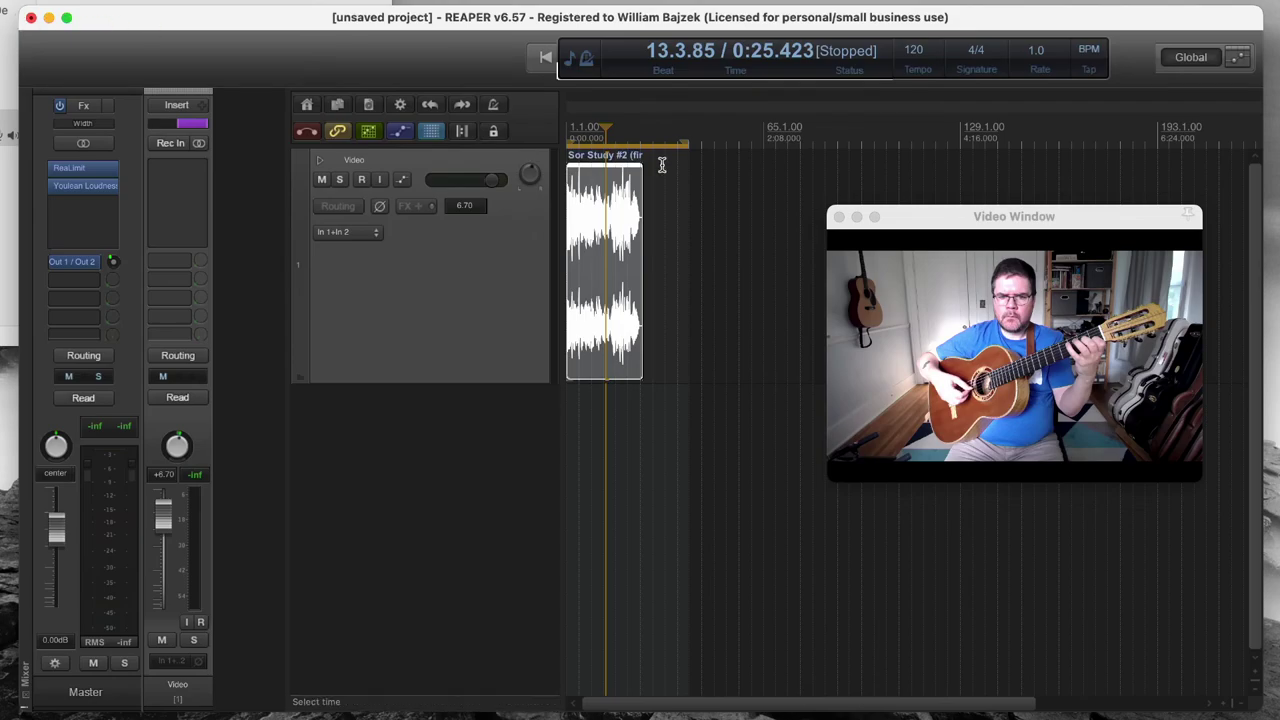
# Minimize REAPER and its video window, cancelling the quit at the save prompt.
pyautogui.click(49, 18)
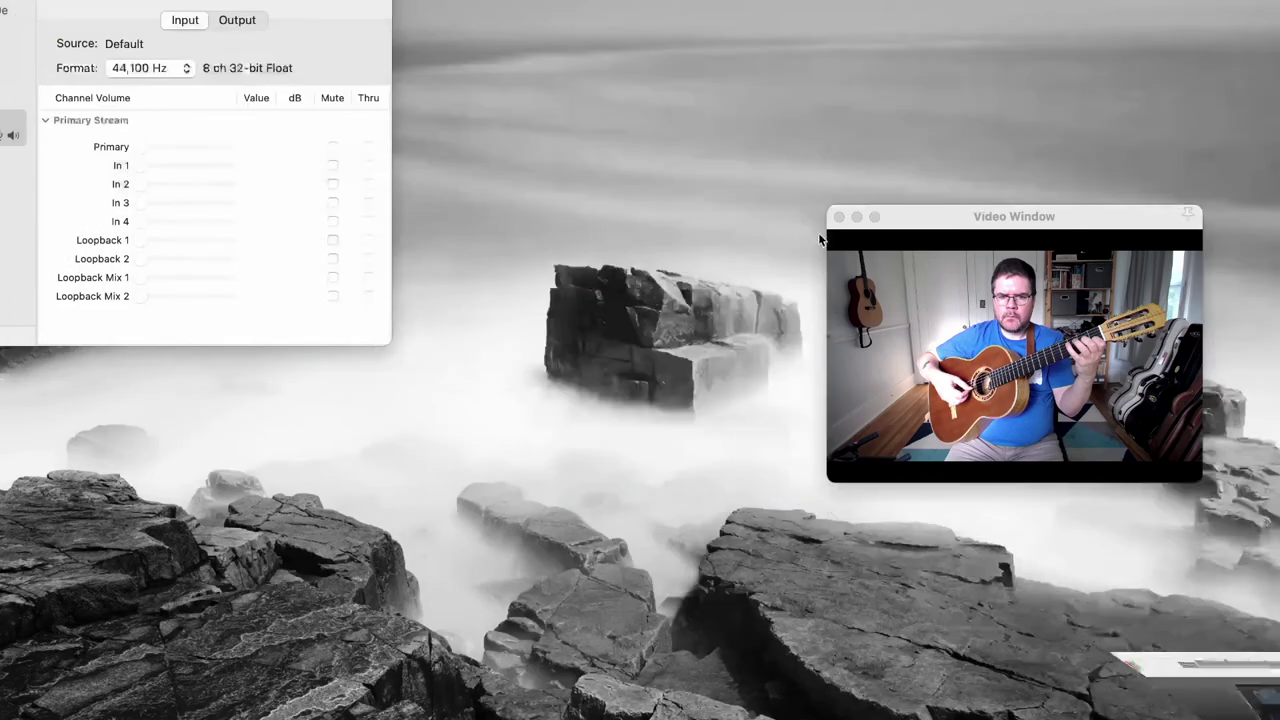
pyautogui.click(856, 216)
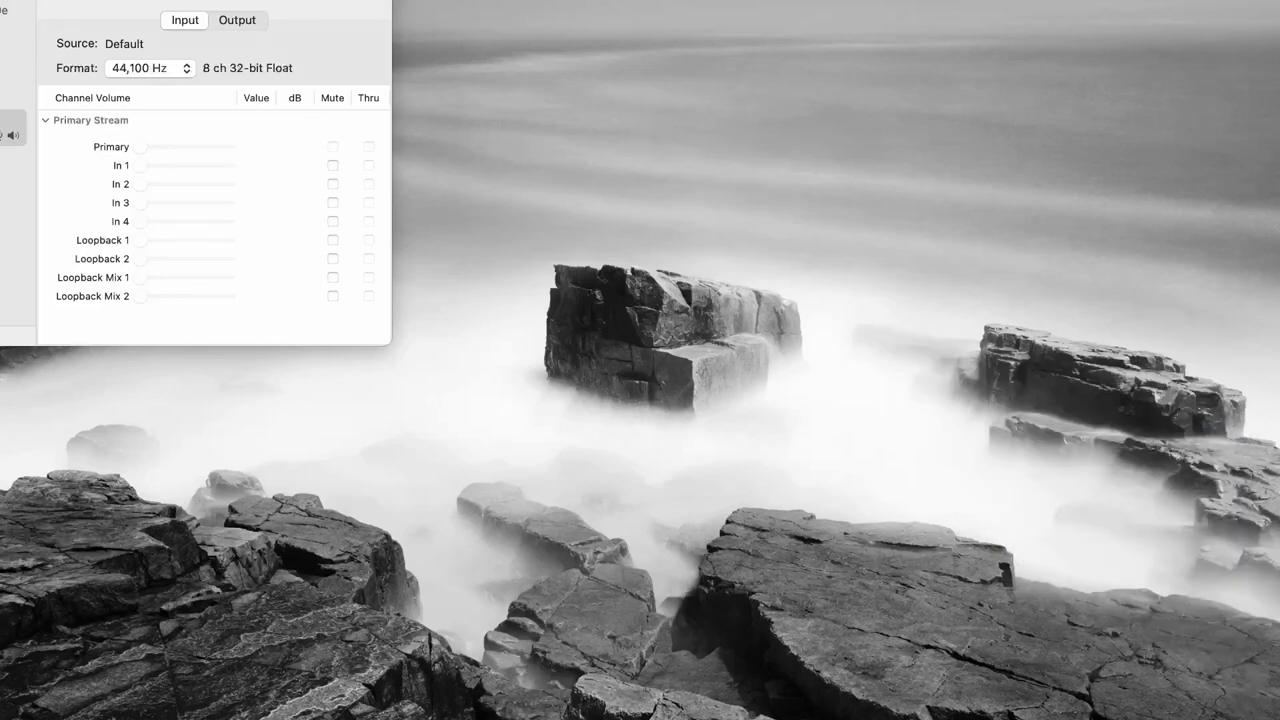
pyautogui.press('super+q')
pyautogui.press('super+q')
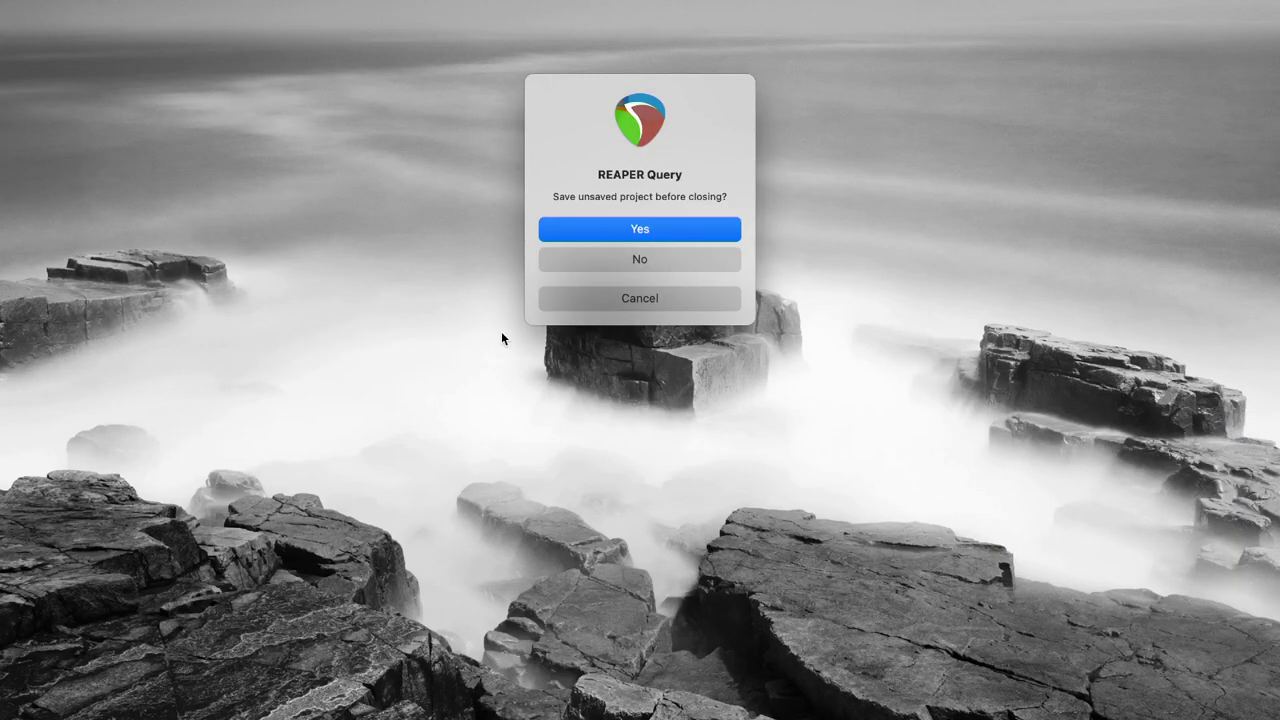
pyautogui.click(625, 298)
# In a new Finder window, open Movies > CGCA videos and select Youtube Normalizing Demo.m4v.
pyautogui.press('super+n')
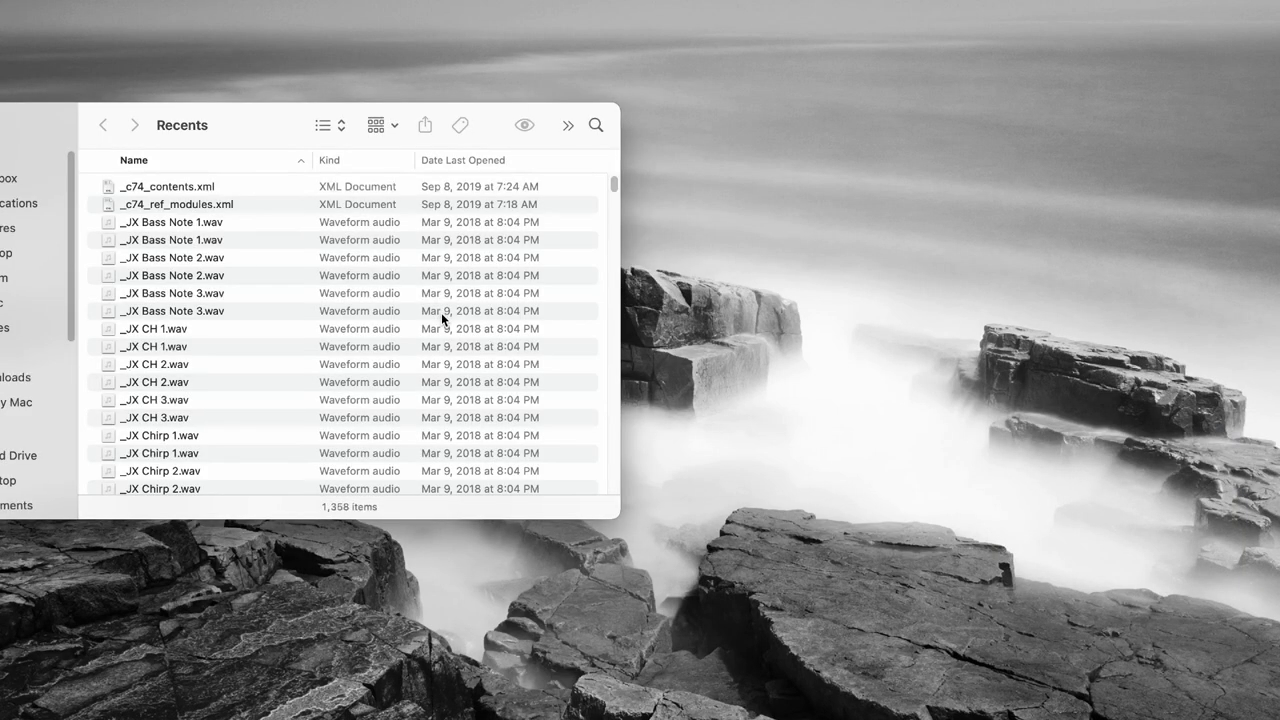
pyautogui.click(3, 328)
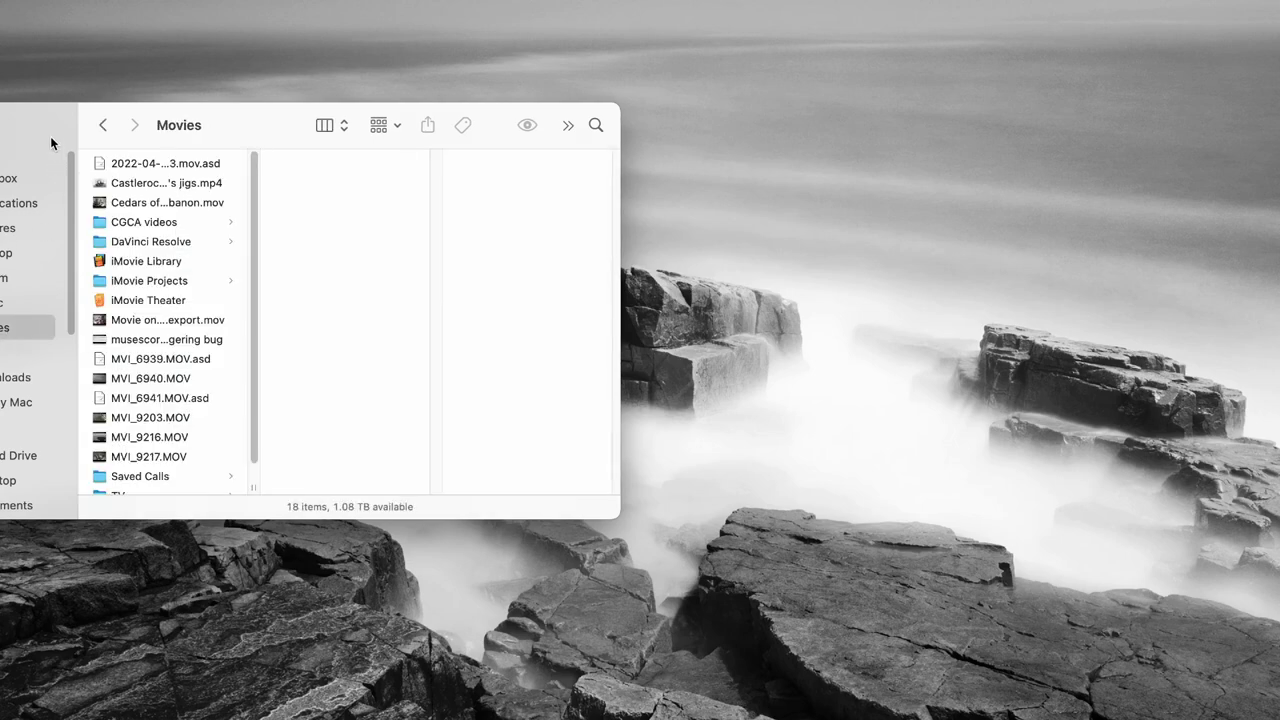
pyautogui.moveTo(51, 143); pyautogui.dragTo(215, 115)
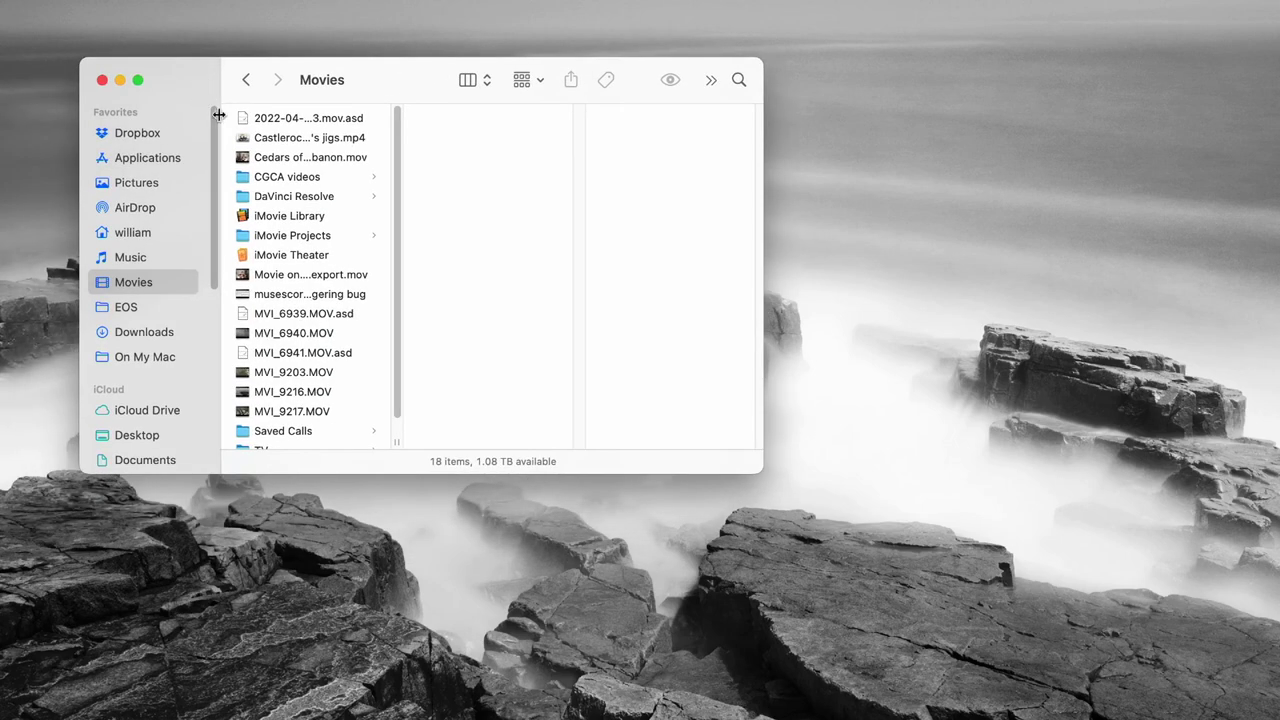
pyautogui.click(320, 177)
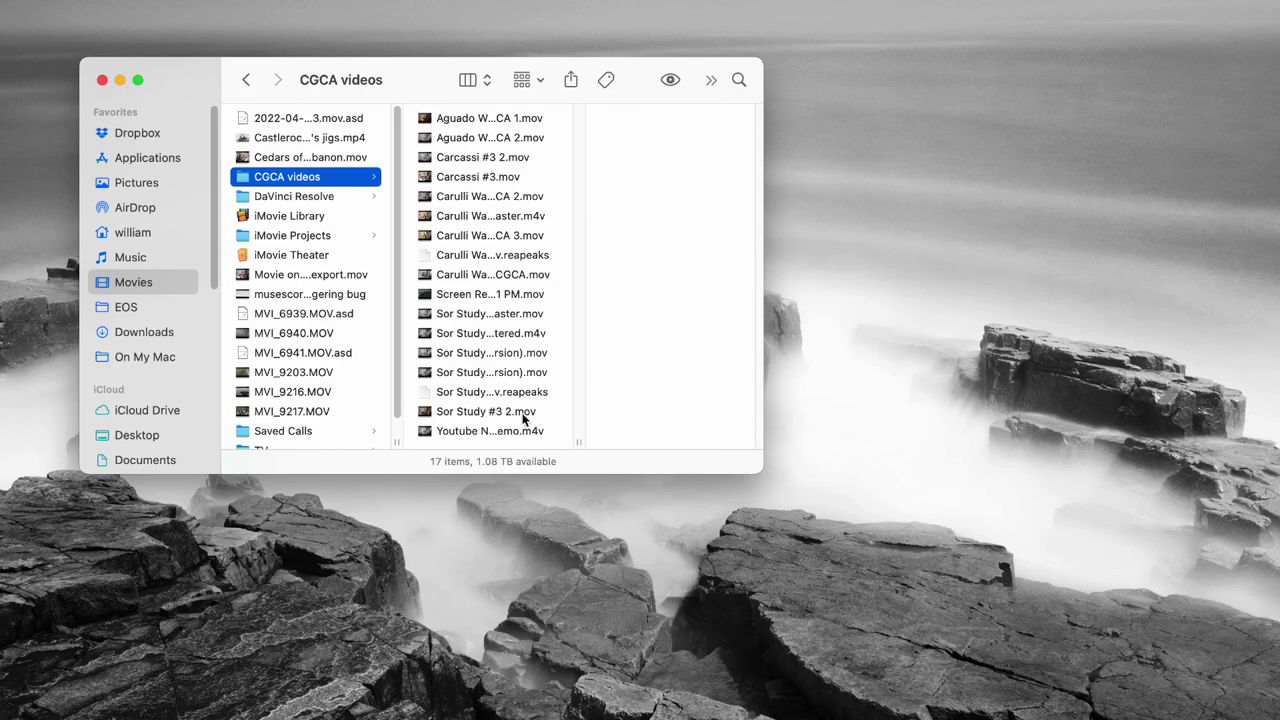
pyautogui.moveTo(579, 445); pyautogui.dragTo(734, 454)
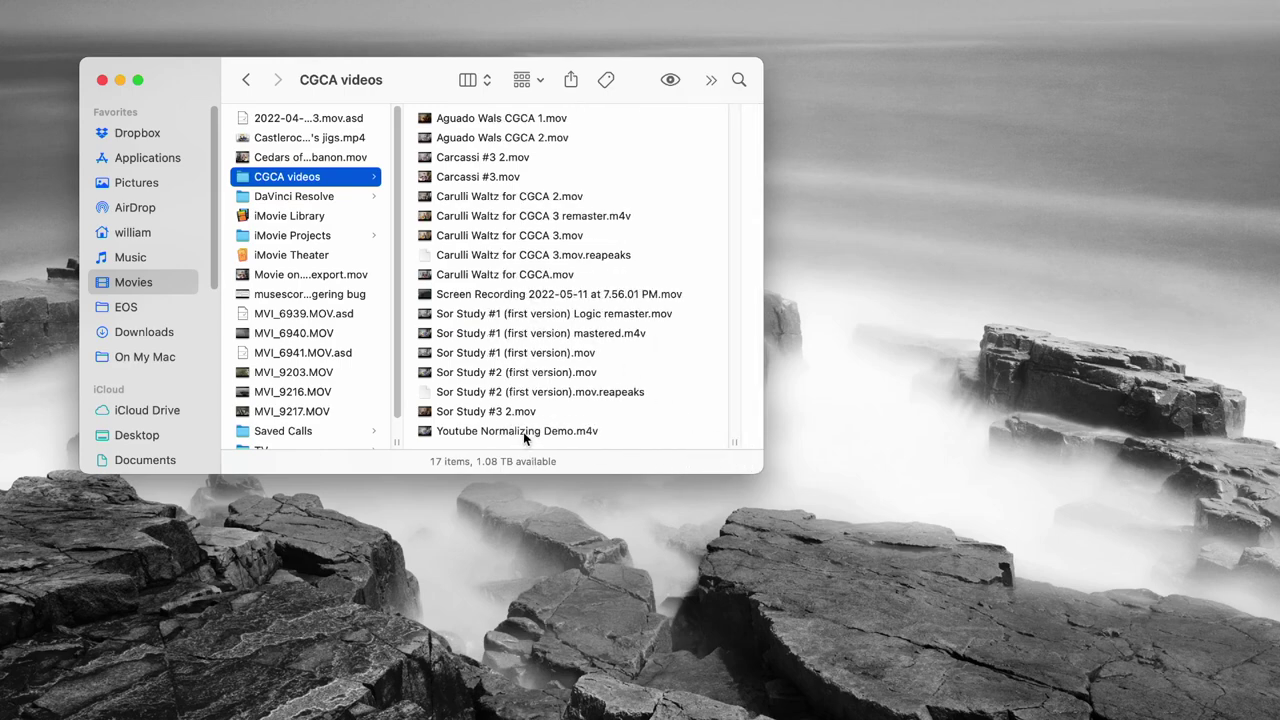
pyautogui.click(514, 374)
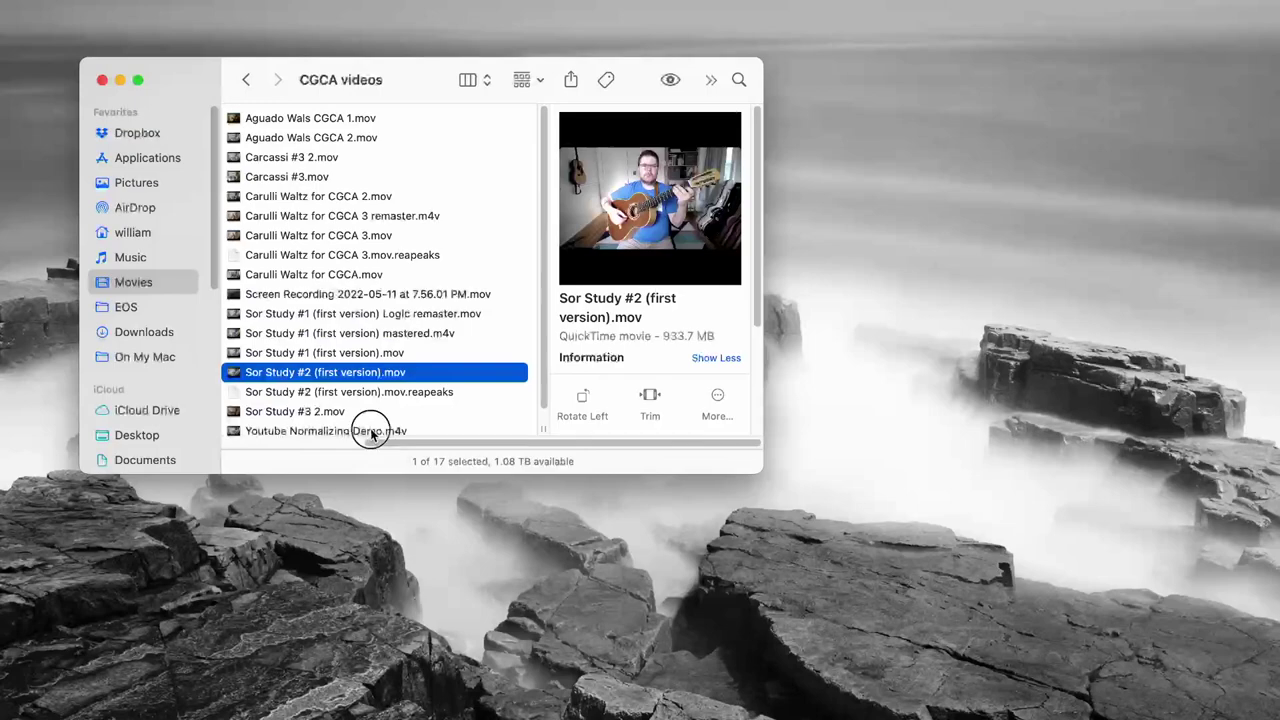
pyautogui.click(367, 432)
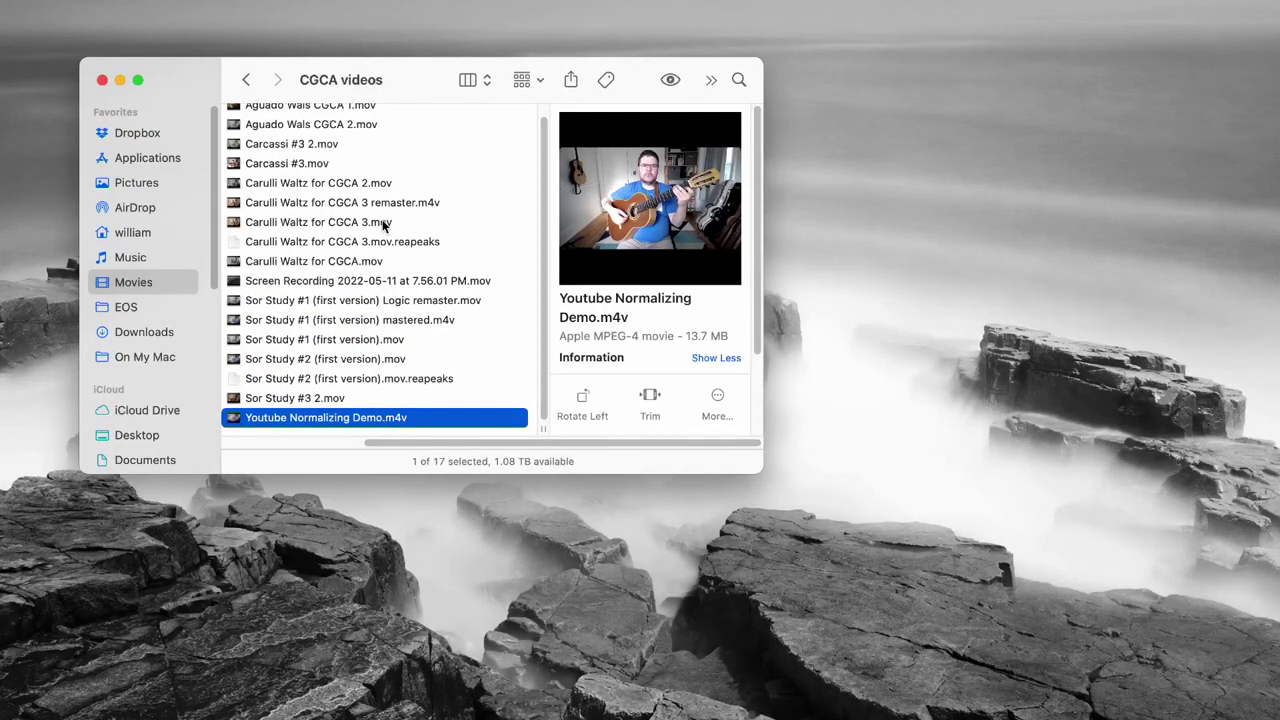